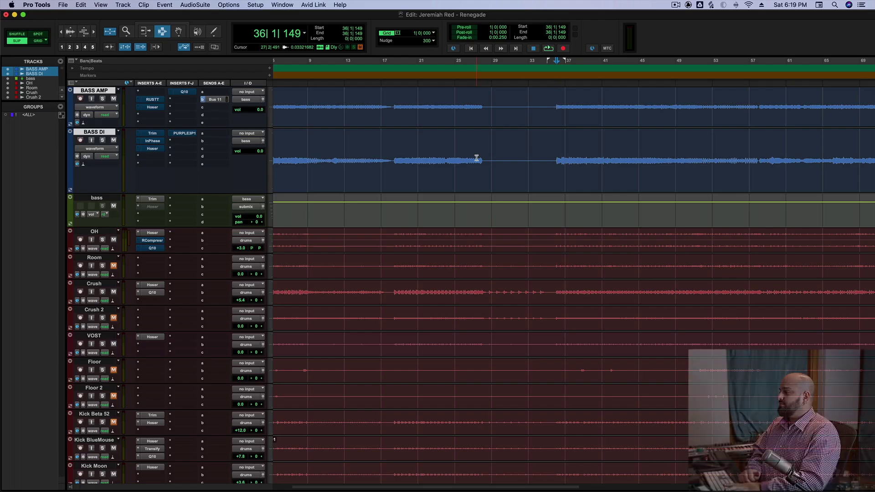
- Play the bass section, briefly muting and then unmuting the BASS DI track
key(space)
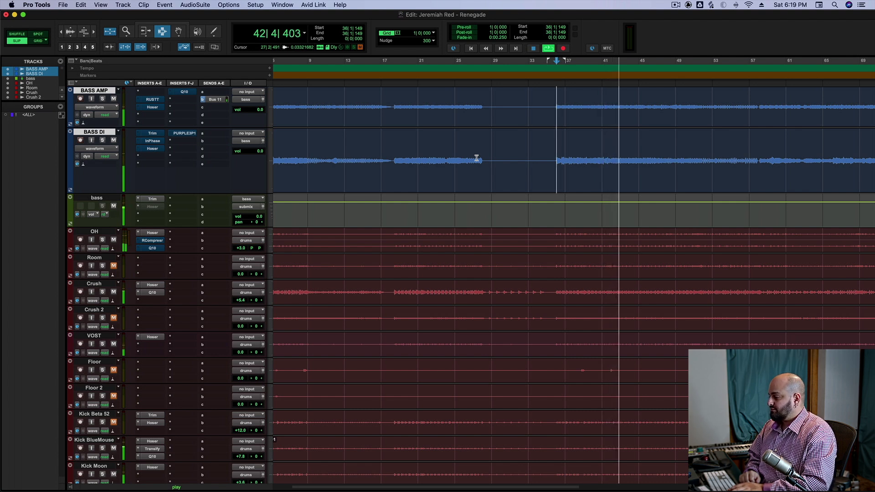
key(space)
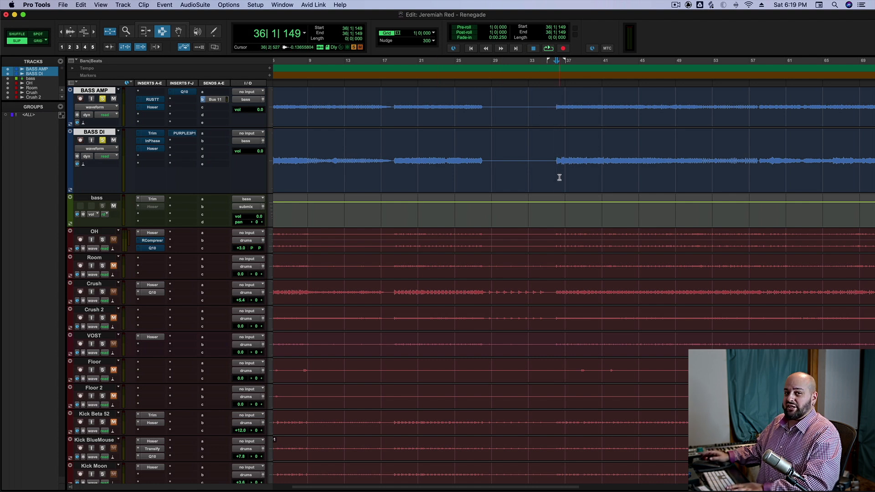
key(space)
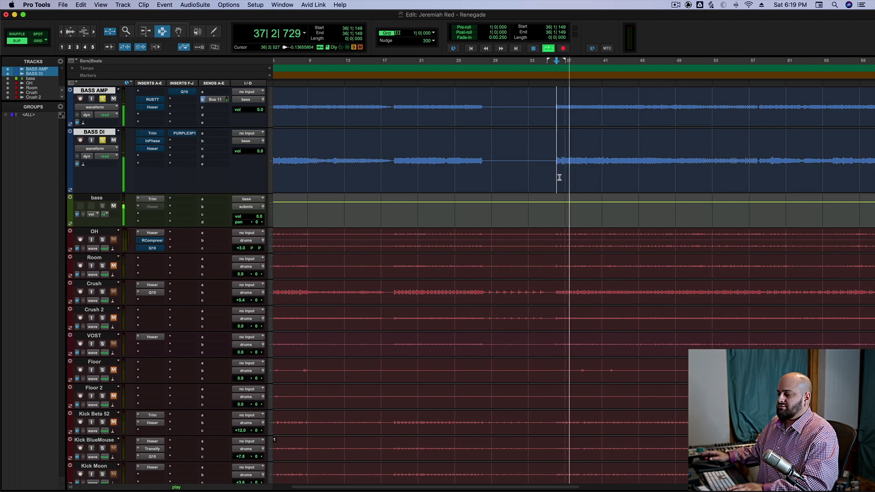
click(114, 140)
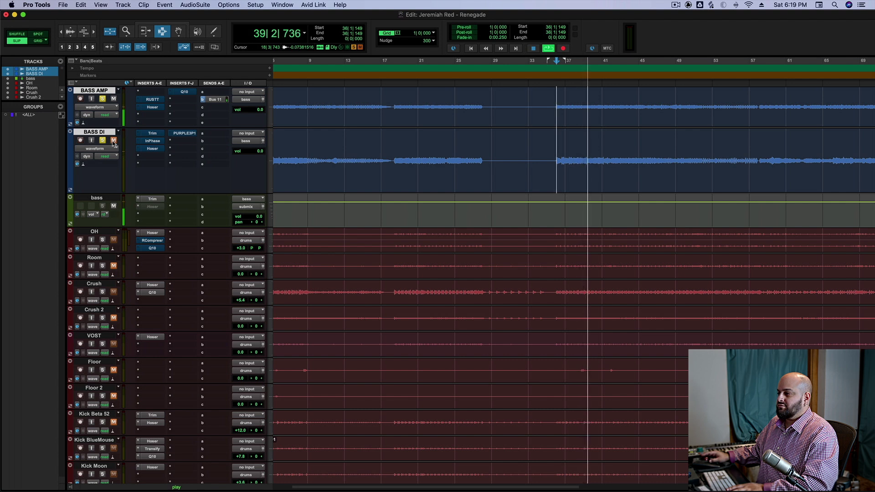
click(114, 141)
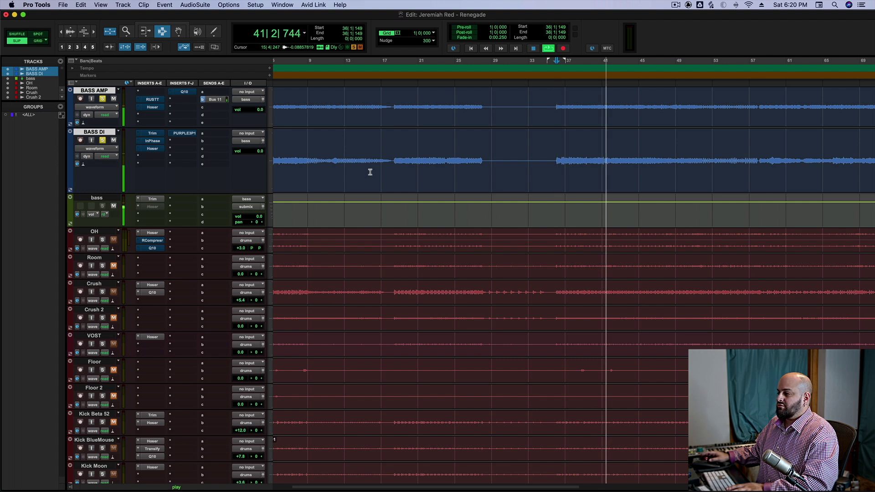
key(space)
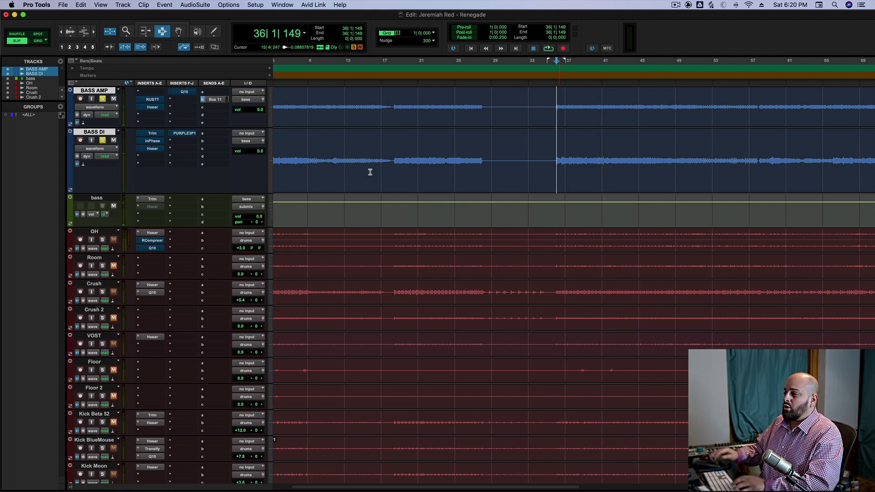
- Unsolo BASS AMP and listen to the full mix
click(102, 99)
key(space)
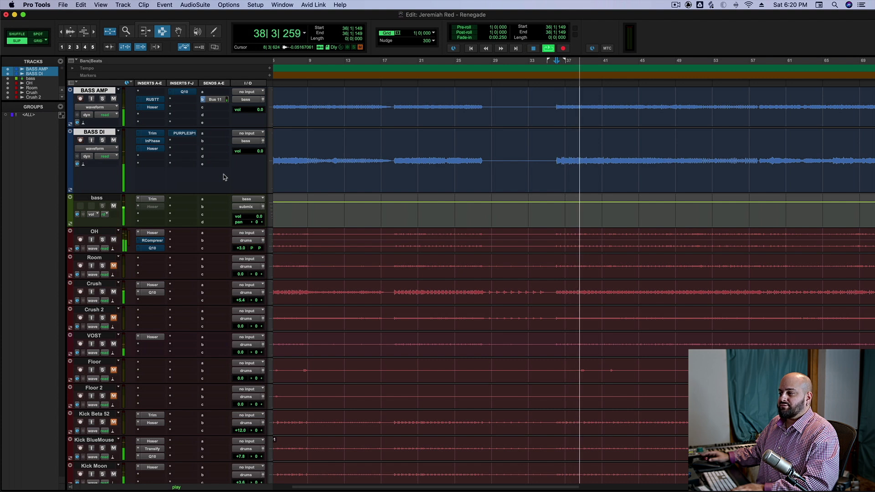
key(space)
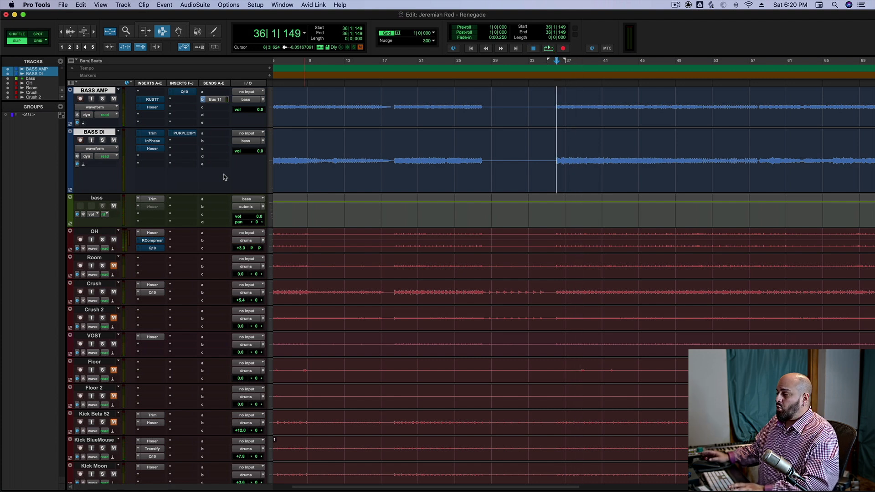
- Turn Solo back on for the BASS AMP track
click(101, 99)
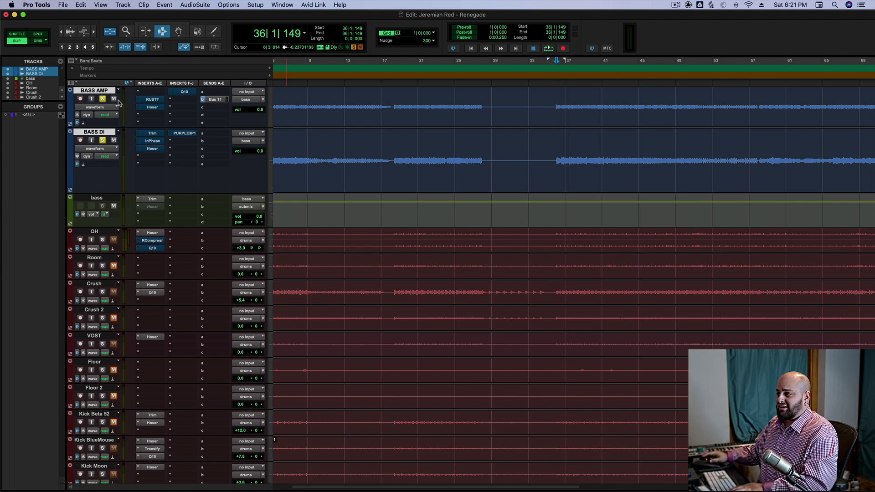
- Activate InPhase on BASS DI and raise the bass track volume to +4.2
click(156, 141)
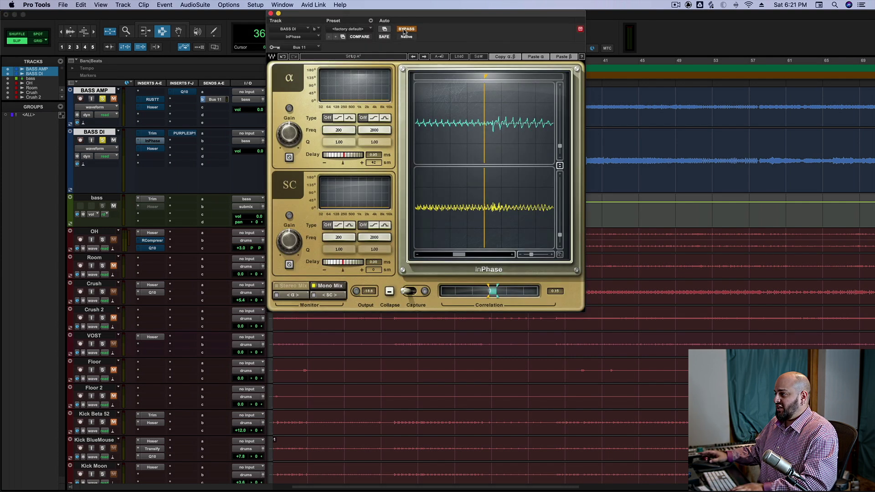
click(406, 30)
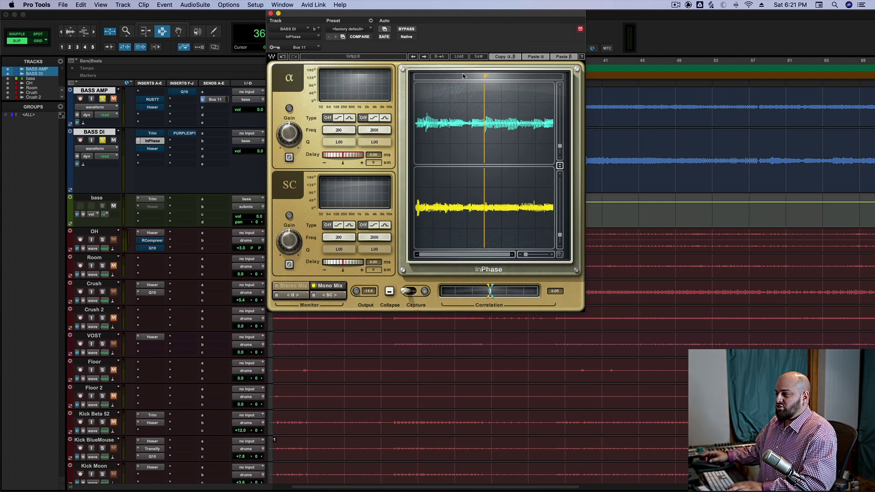
drag(246, 218, 246, 214)
- Audition the change, then switch InPhase to its other A/B setup
key(space)
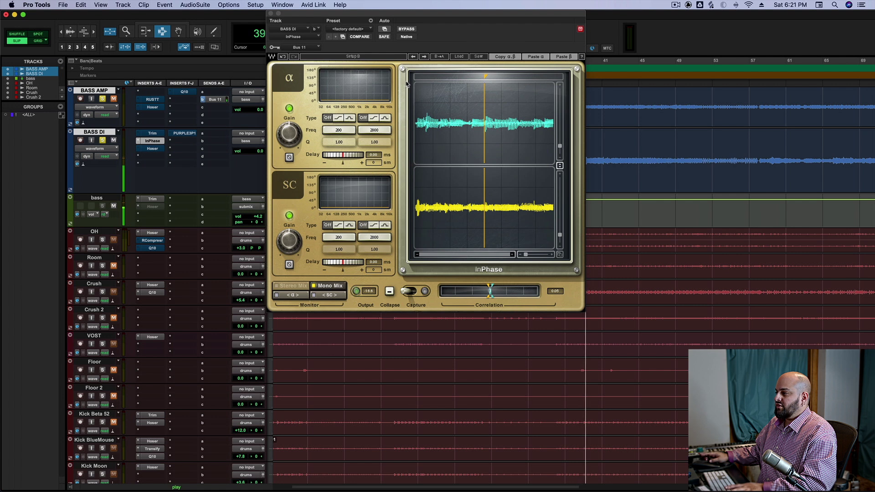
key(space)
click(384, 56)
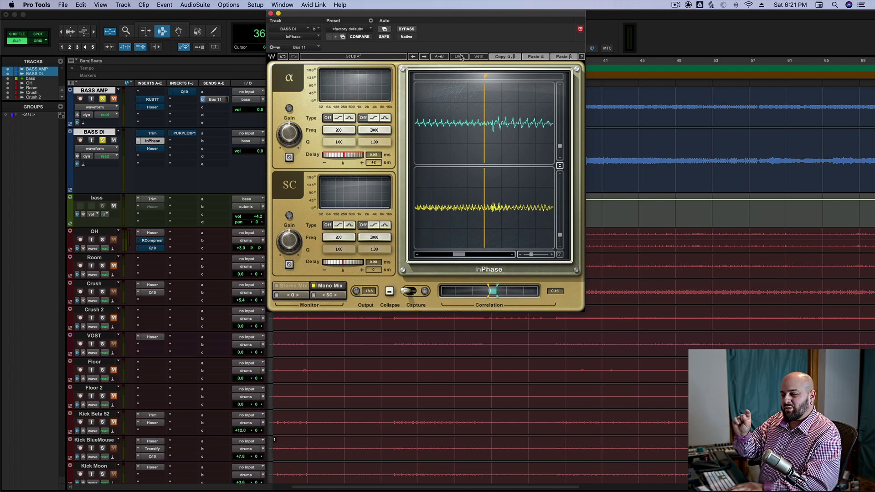
- Compare the setups, set InPhase to monitor only the α channel, then close it
key(space)
key(space)
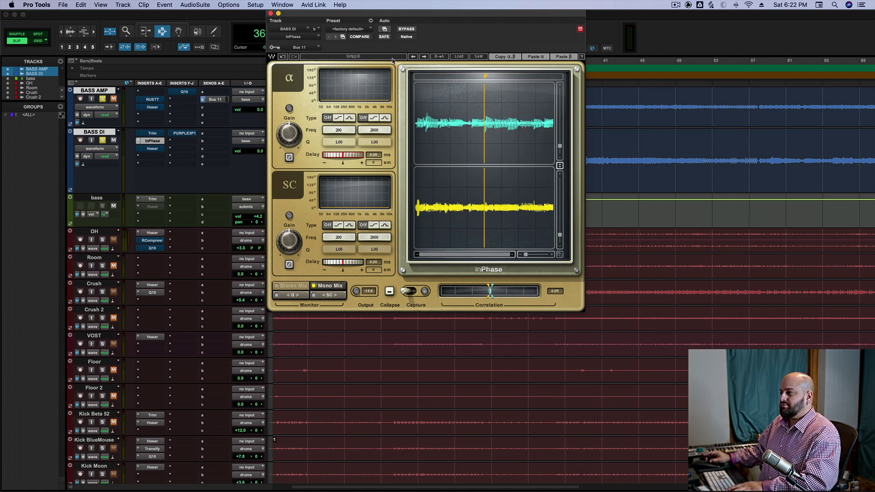
key(space)
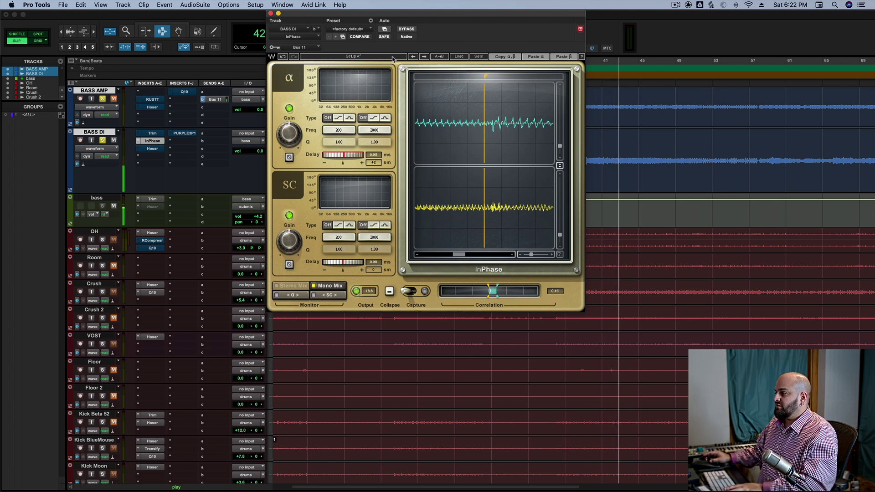
key(space)
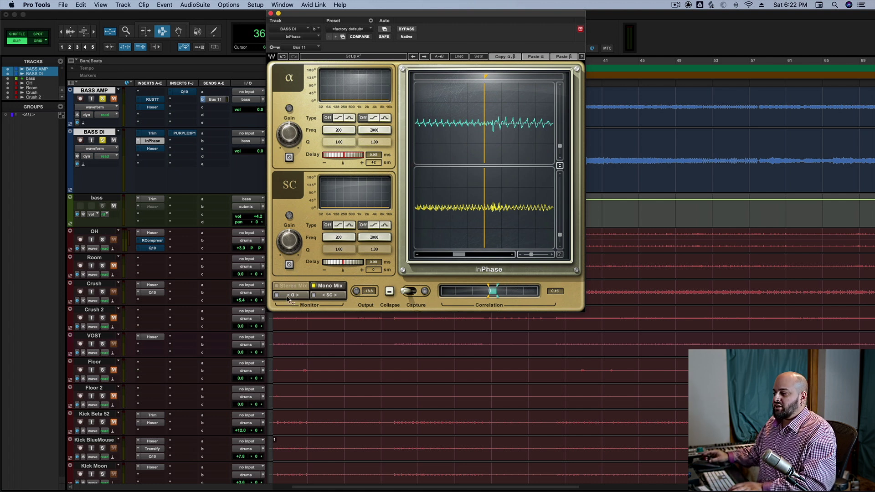
click(288, 295)
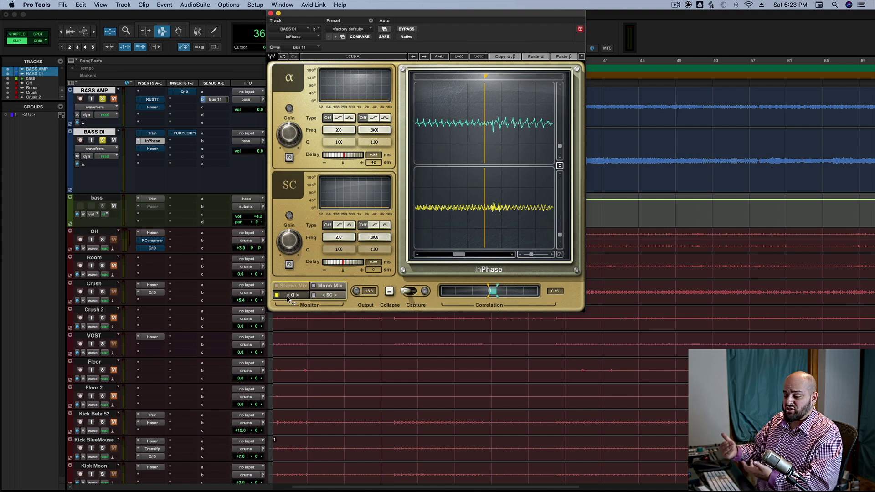
click(272, 15)
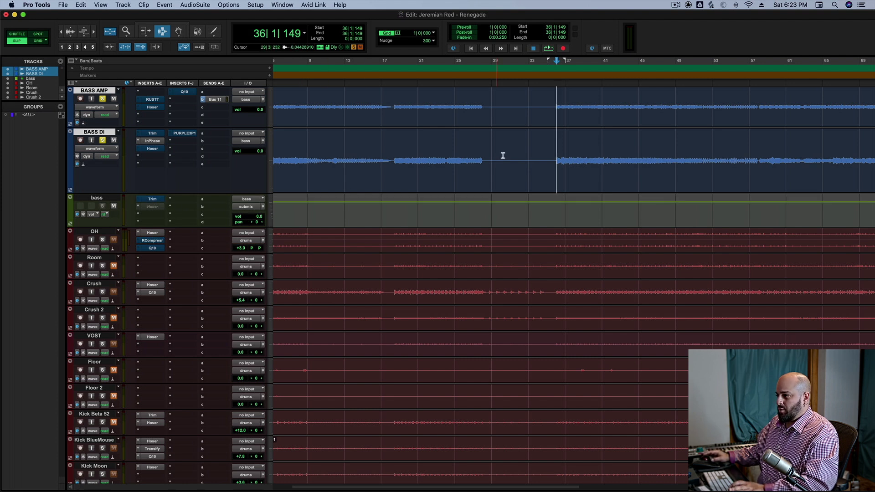
- Play a passage, then open the Hoser EQ on the BASS AMP track
key(space)
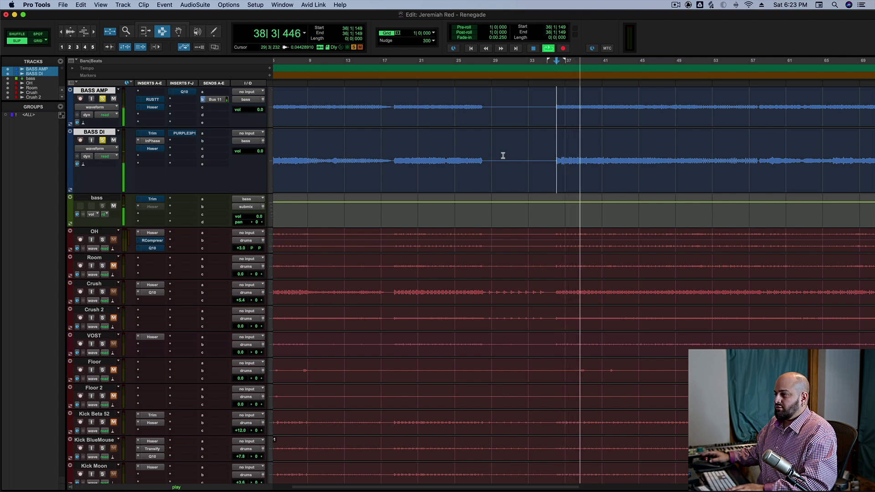
key(space)
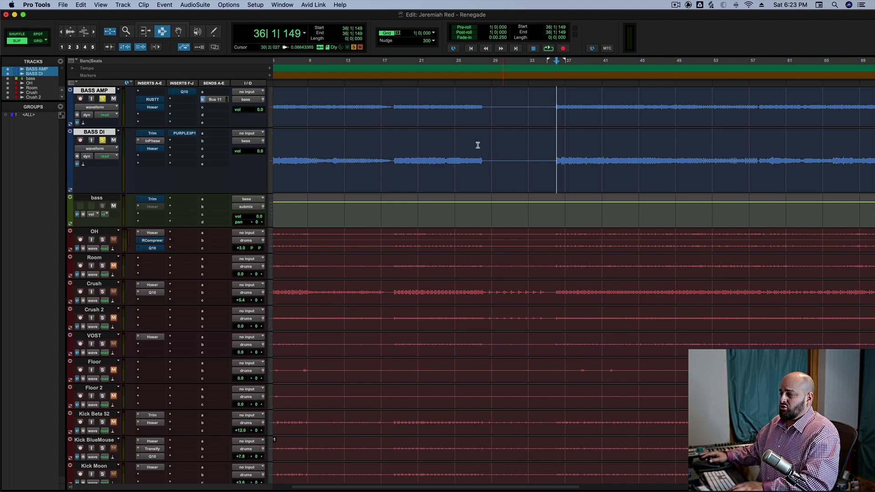
click(151, 107)
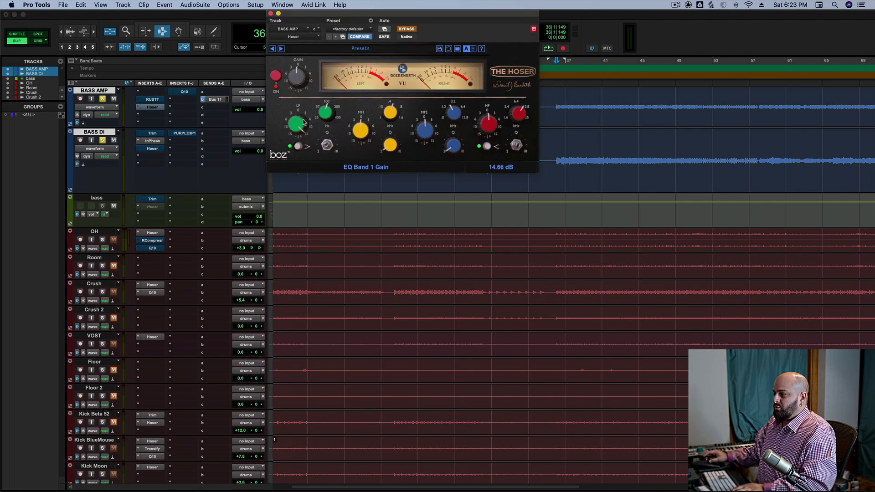
click(406, 30)
key(space)
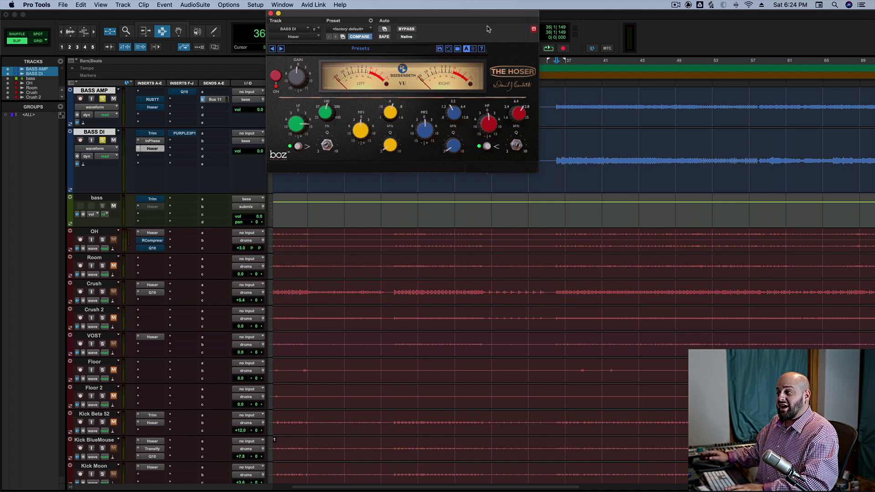
key(space)
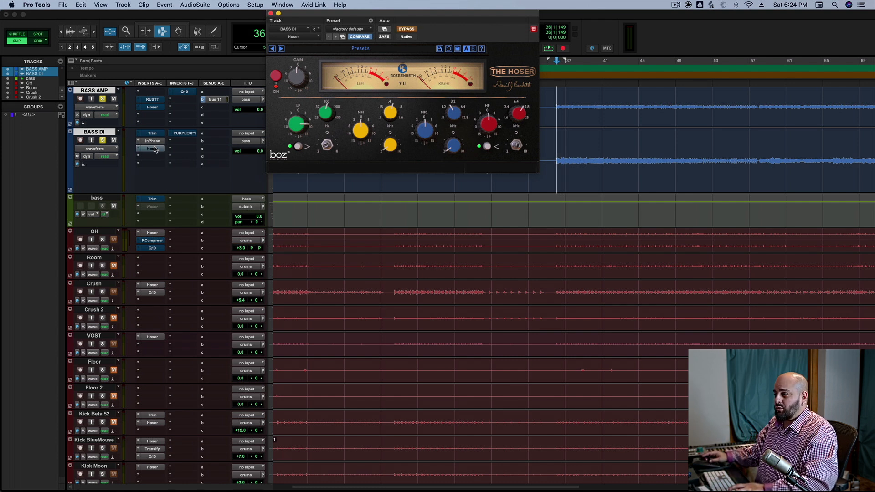
key(space)
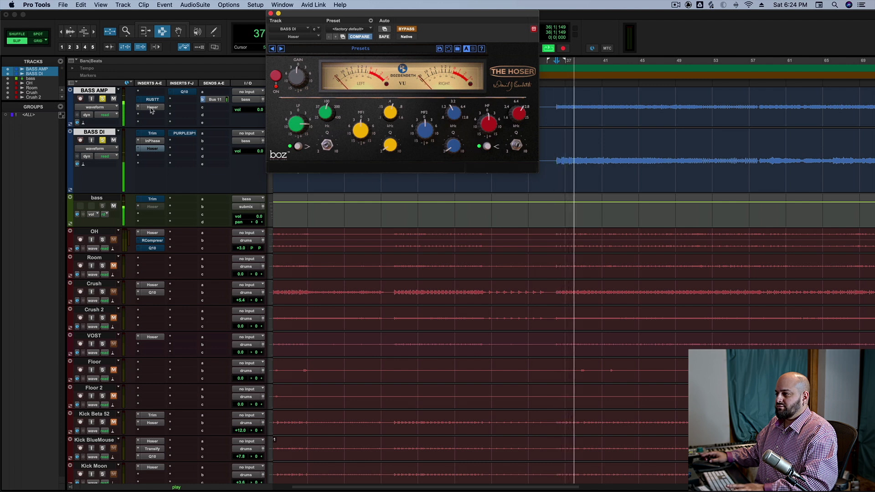
key(space)
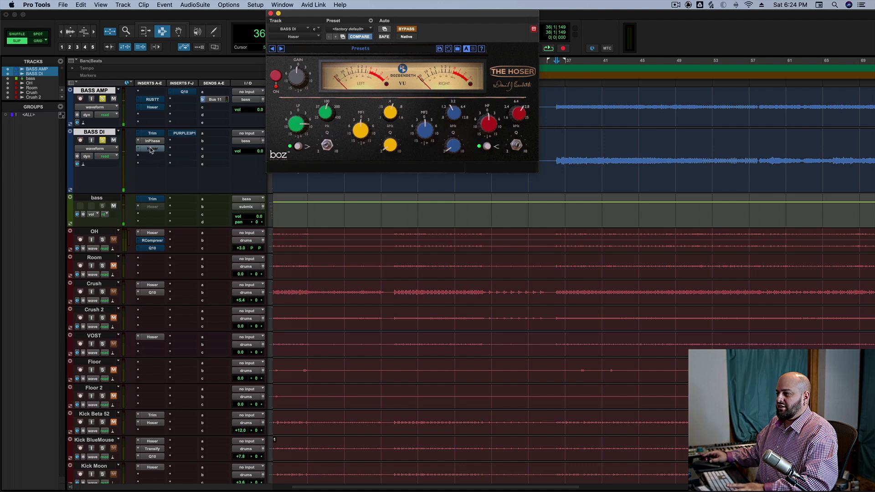
key(space)
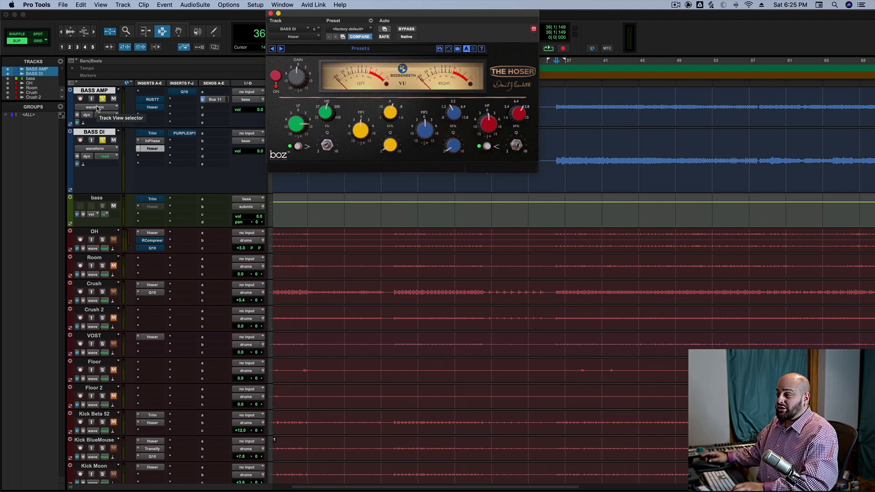
key(space)
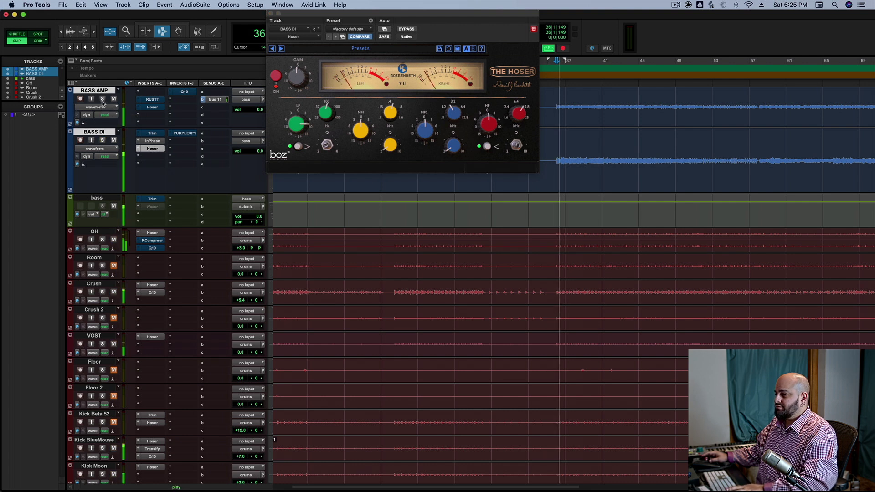
key(super+w)
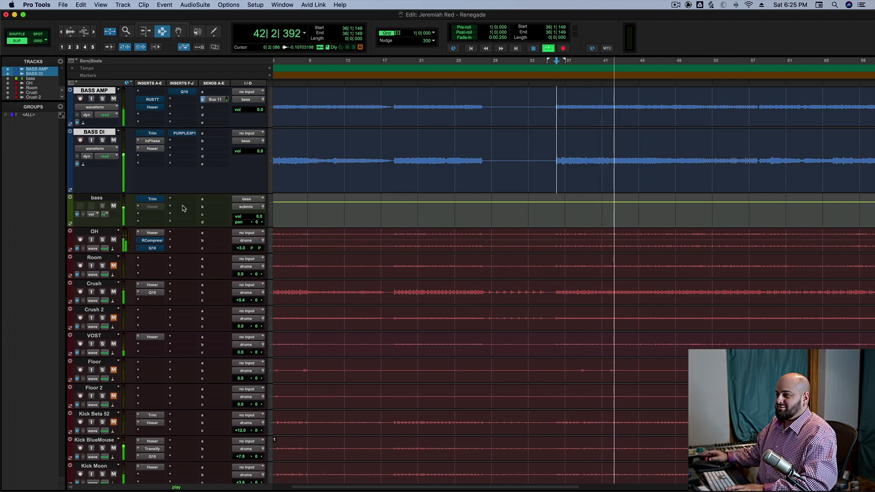
key(space)
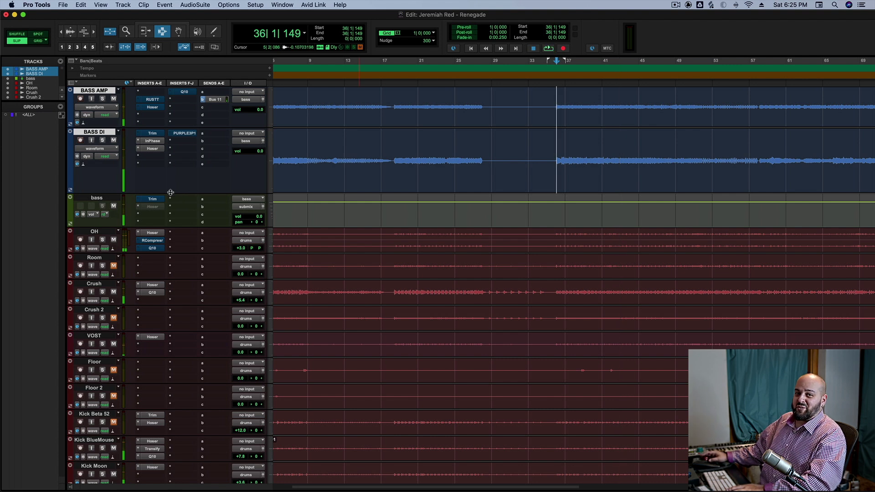
click(153, 149)
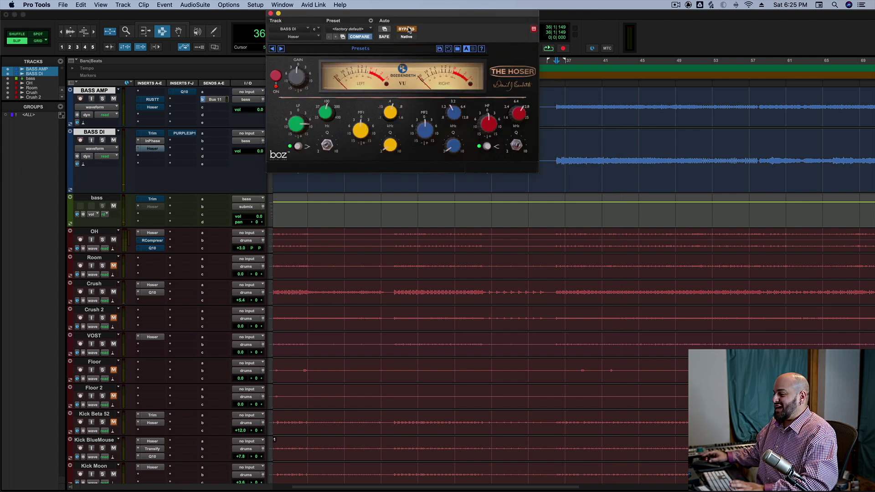
key(space)
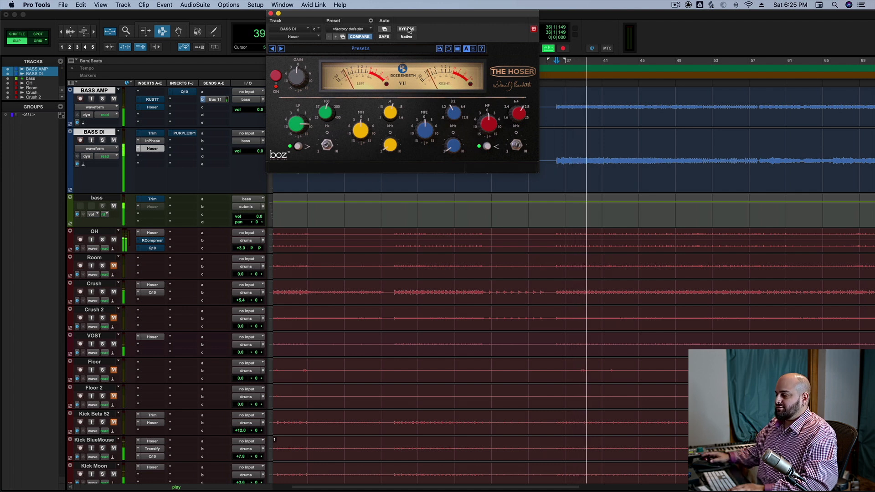
key(space)
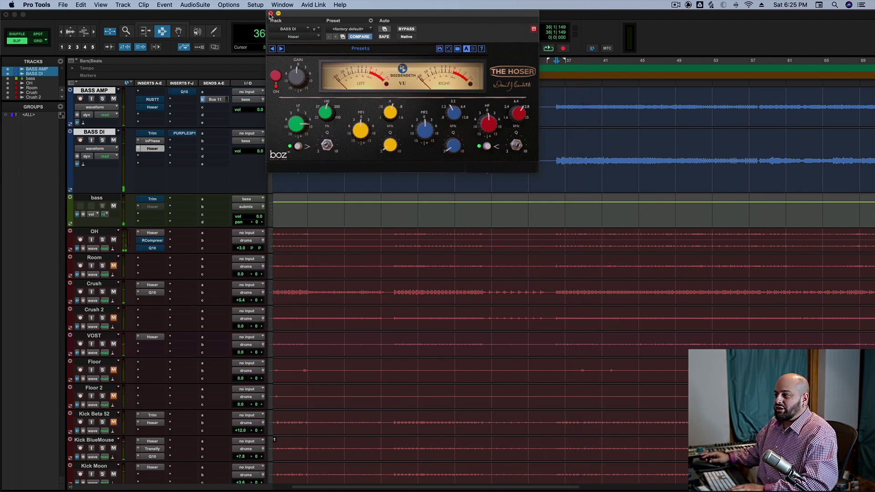
click(271, 14)
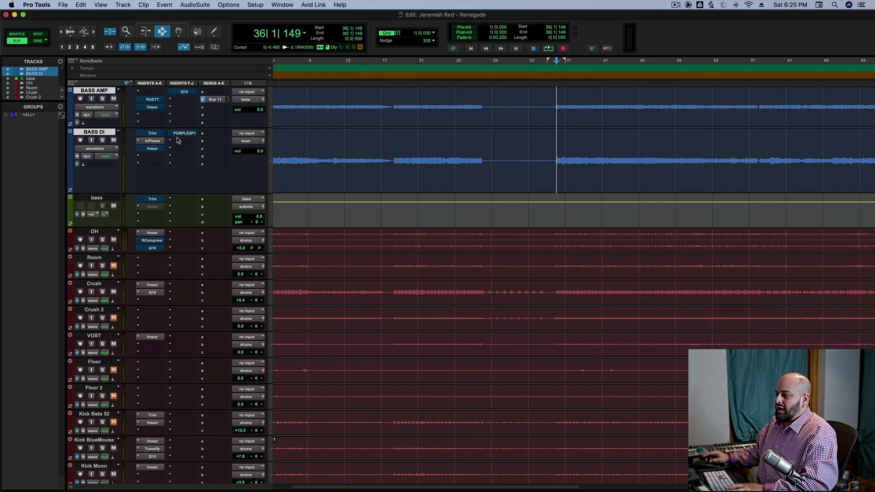
- Open the Purple3 Pultec-style EQ on BASS DI and audition it
click(184, 134)
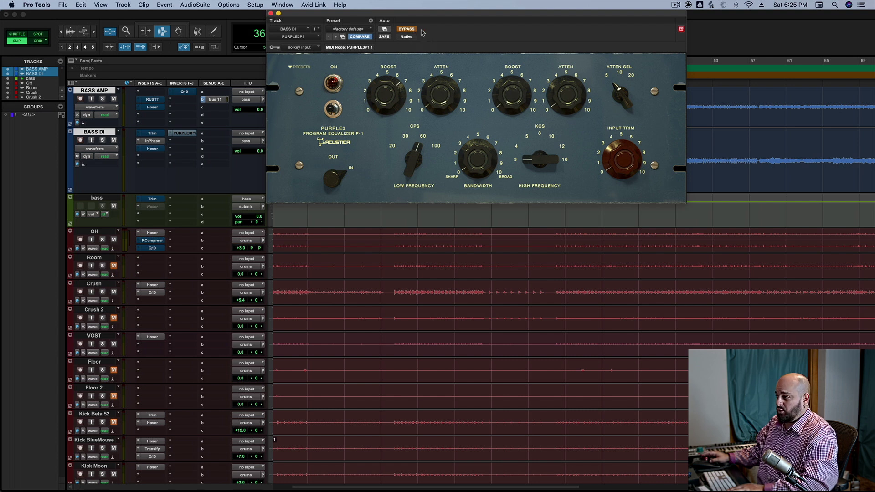
key(space)
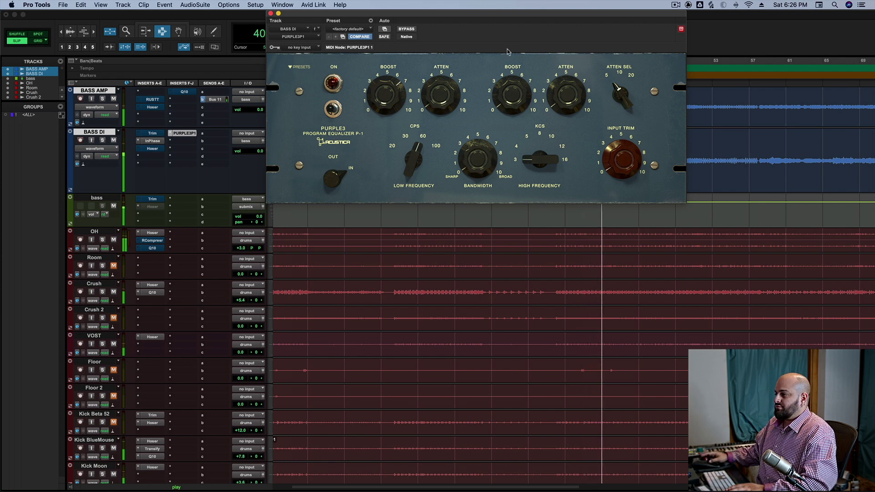
key(space)
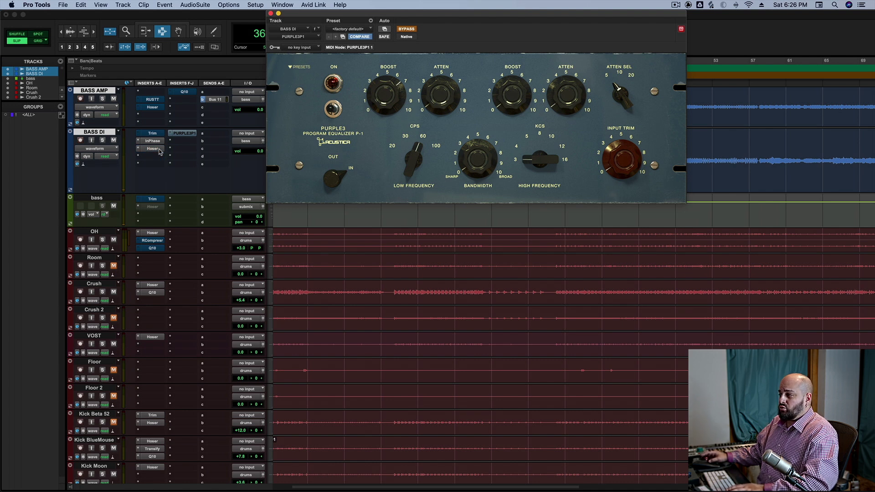
- Place the DI's Hoser beside the Pultec and set its band 1 gain to 10 dB
click(160, 149)
drag(102, 20, 658, 19)
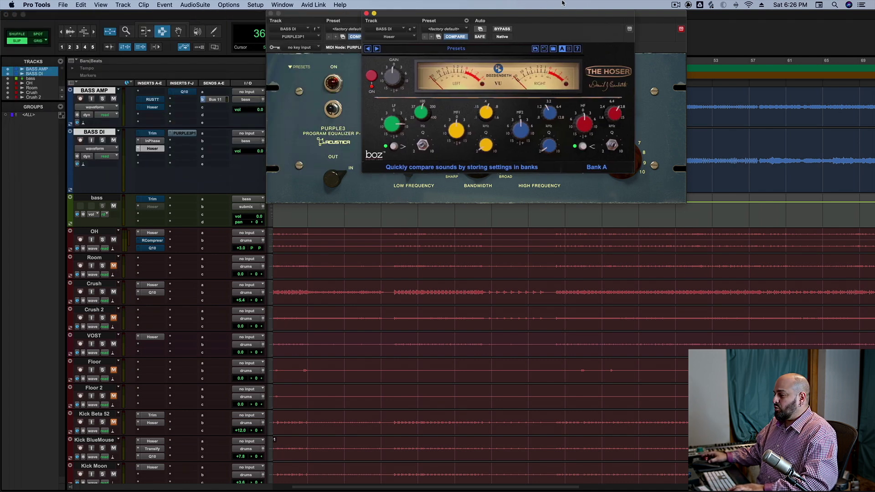
key(space)
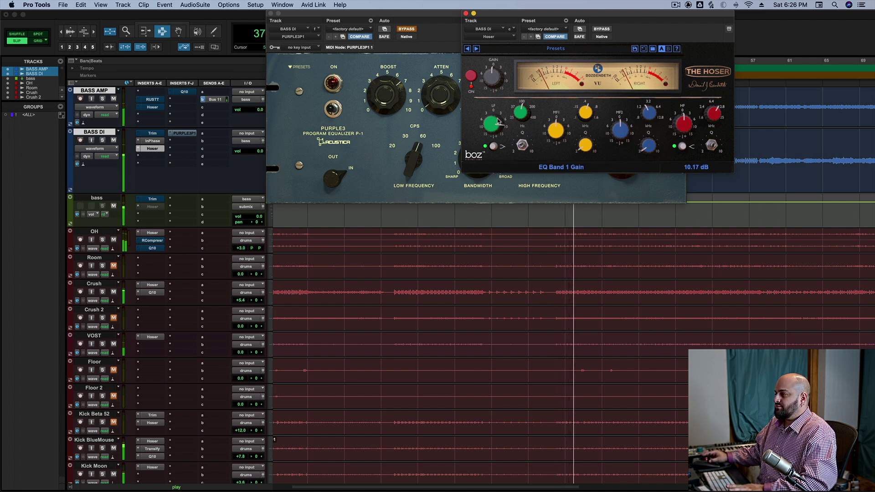
drag(499, 123, 491, 125)
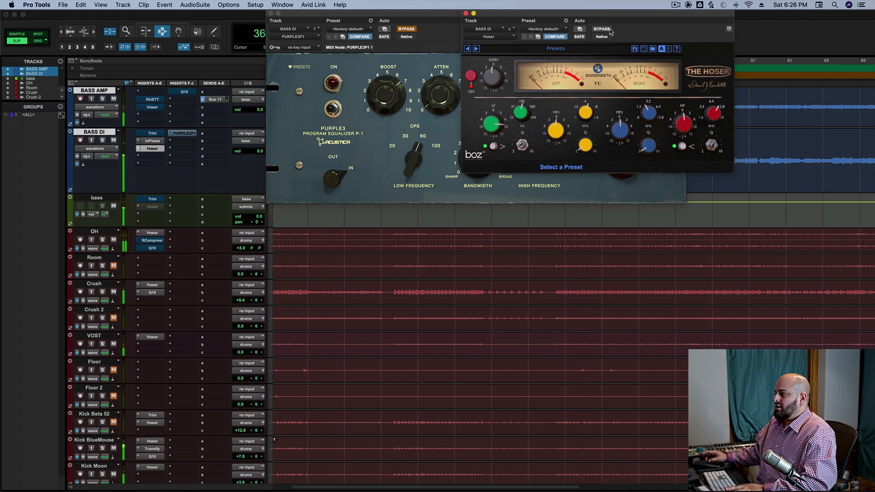
click(419, 33)
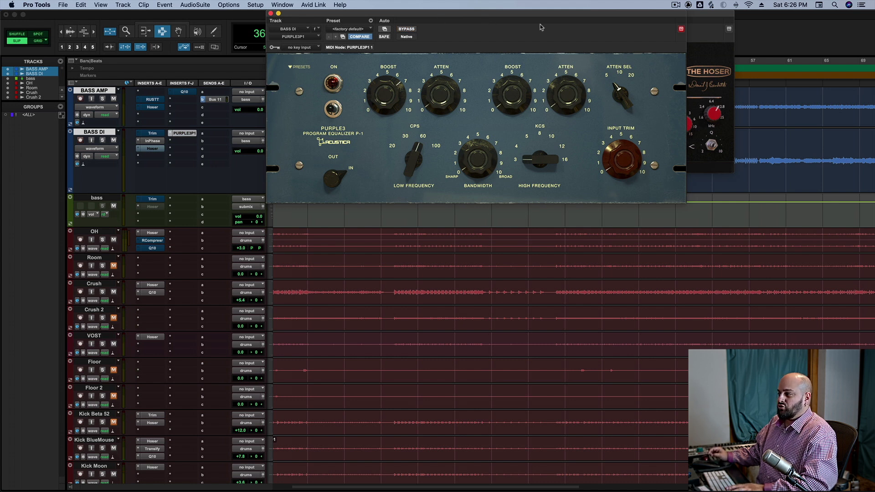
key(space)
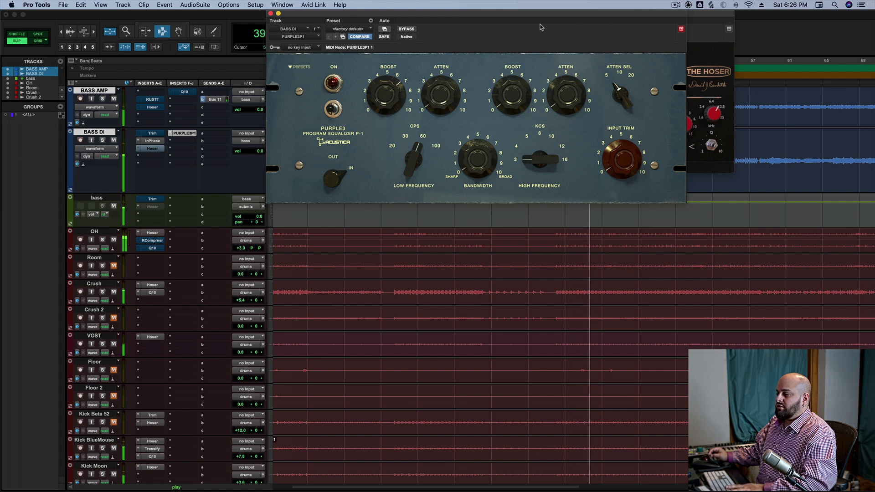
key(space)
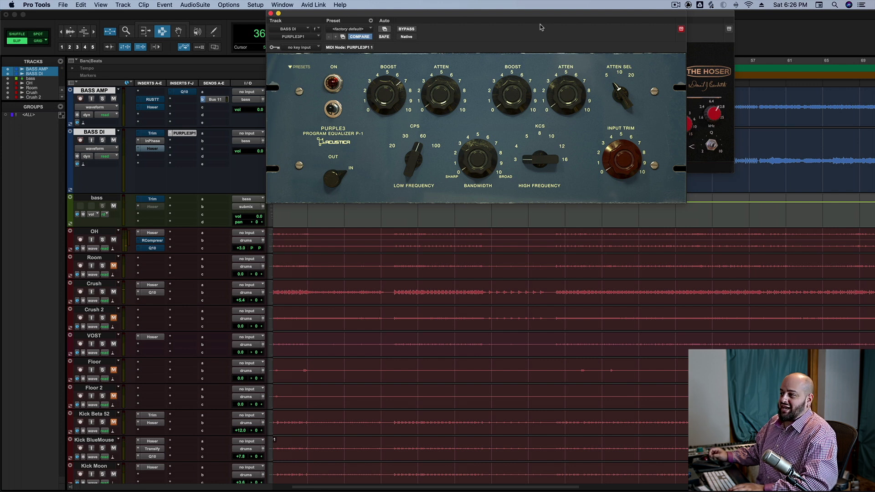
- Close the Pultec and Hoser windows, then audition BASS AMP's Rust EQ with bypass toggled
click(272, 15)
click(465, 15)
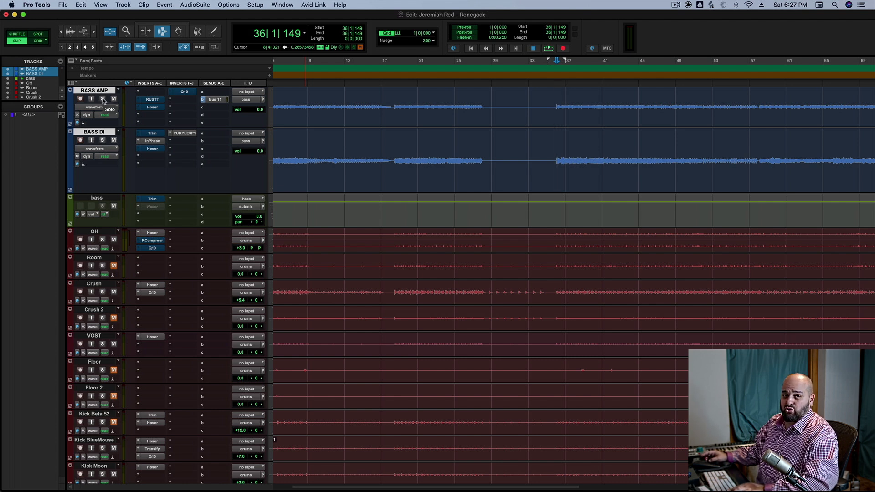
click(152, 98)
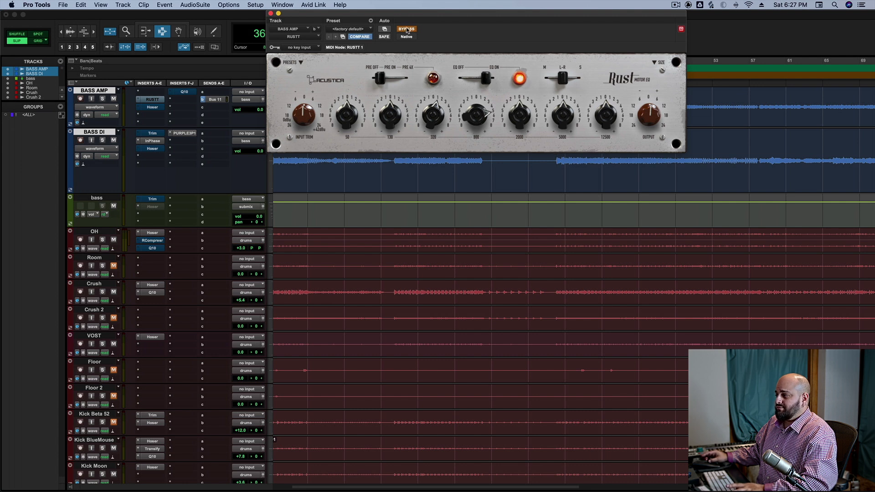
key(space)
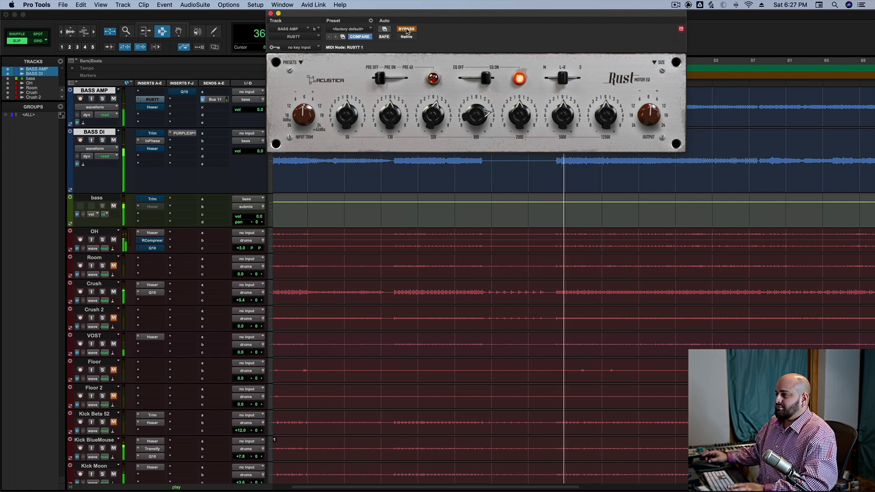
click(407, 30)
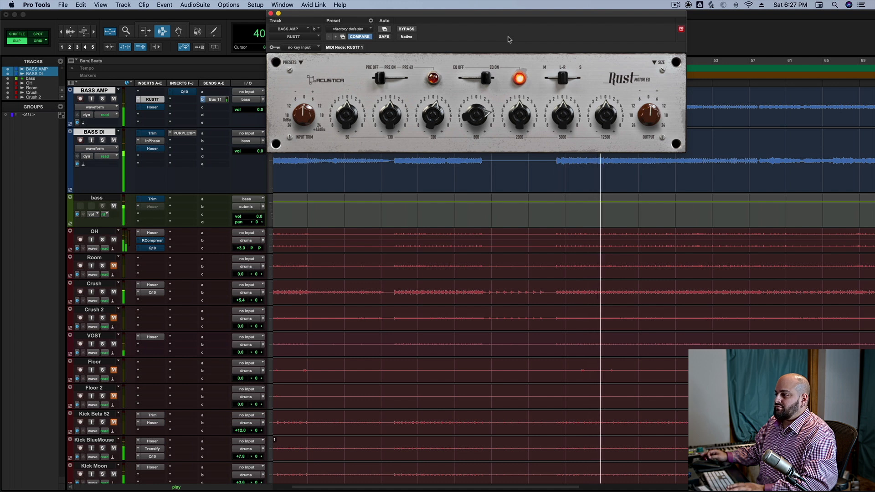
key(space)
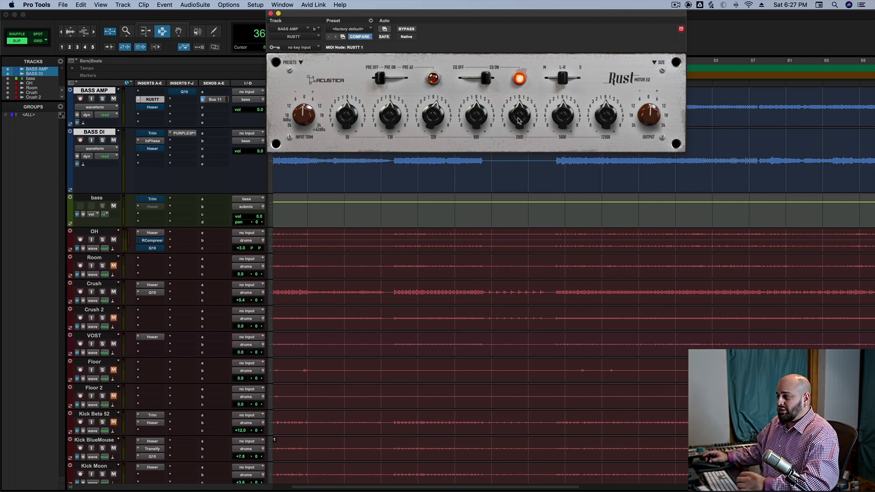
- Boost Rust's 2000 Hz band and audition BASS AMP soloed, then in the mix
drag(518, 117, 517, 103)
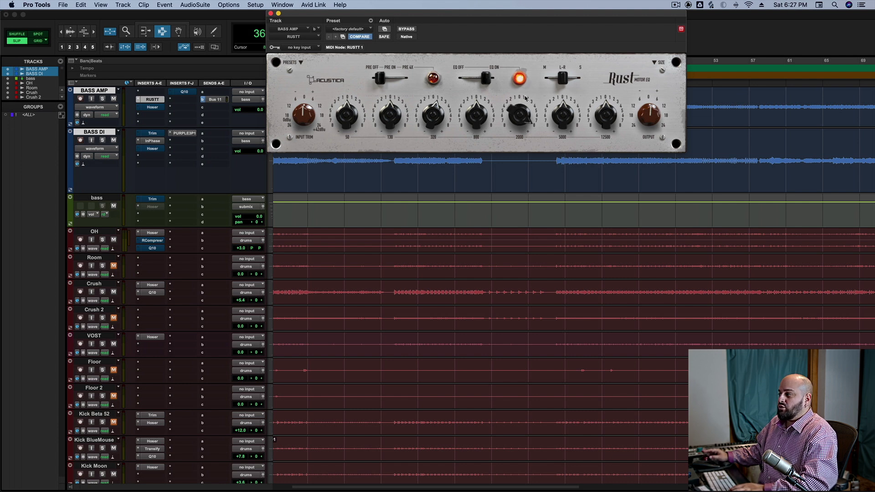
key(space)
click(103, 98)
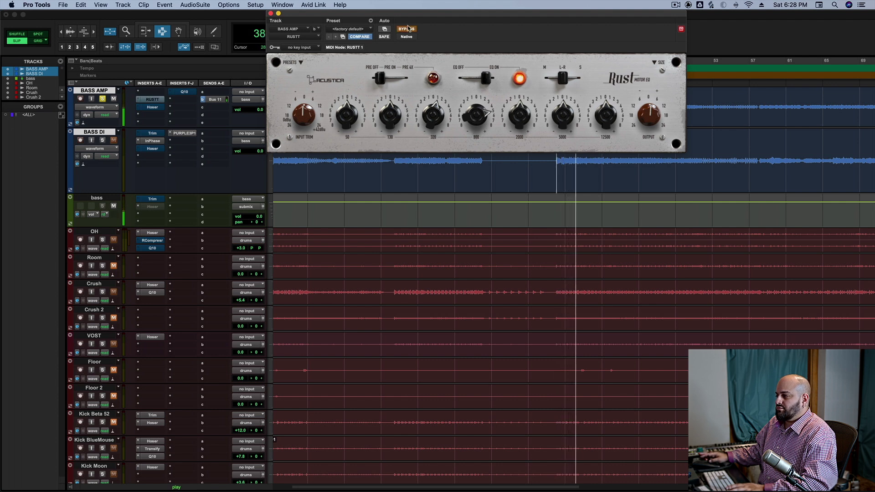
click(103, 99)
key(space)
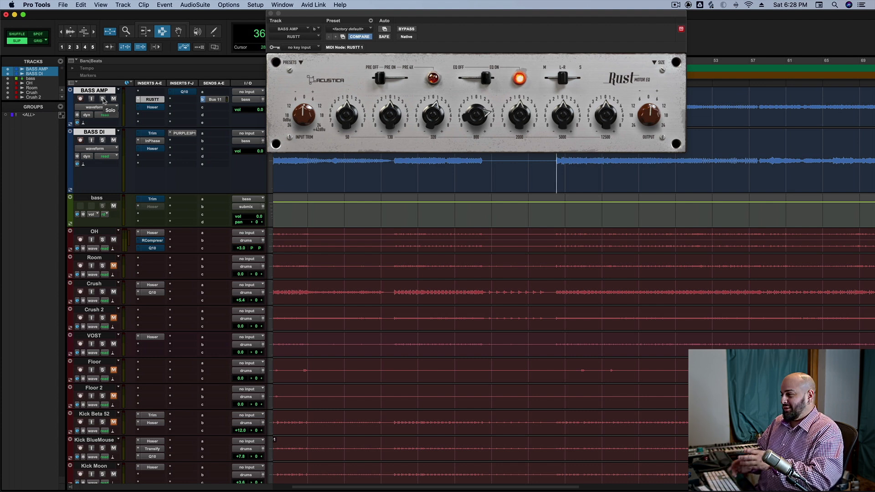
key(space)
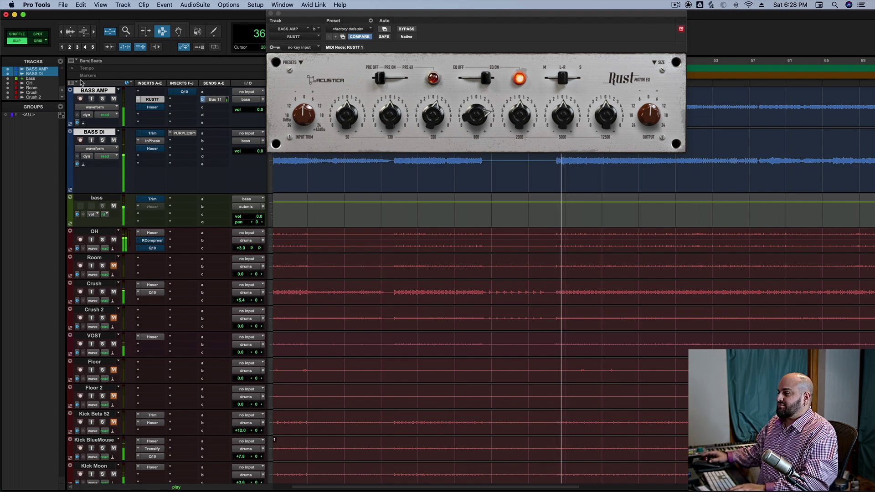
- Swap Rust for BASS AMP's Q10 and set the band 6 notch to about -7 dB
click(271, 15)
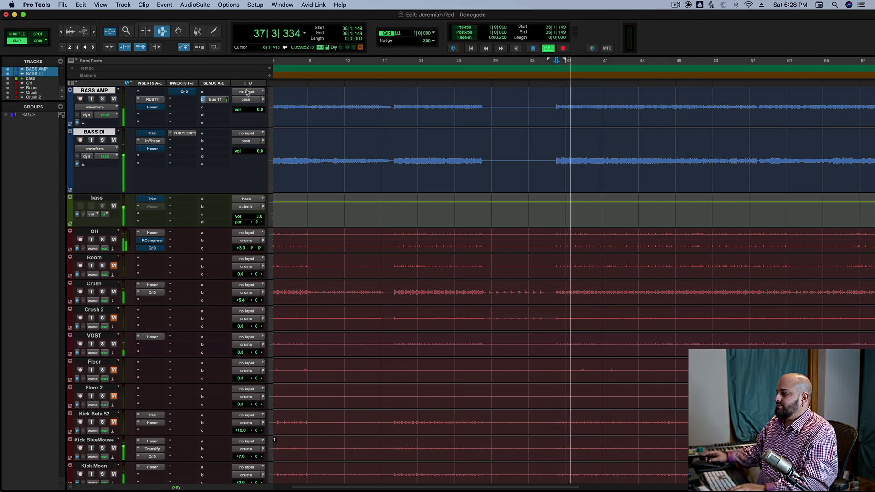
click(184, 92)
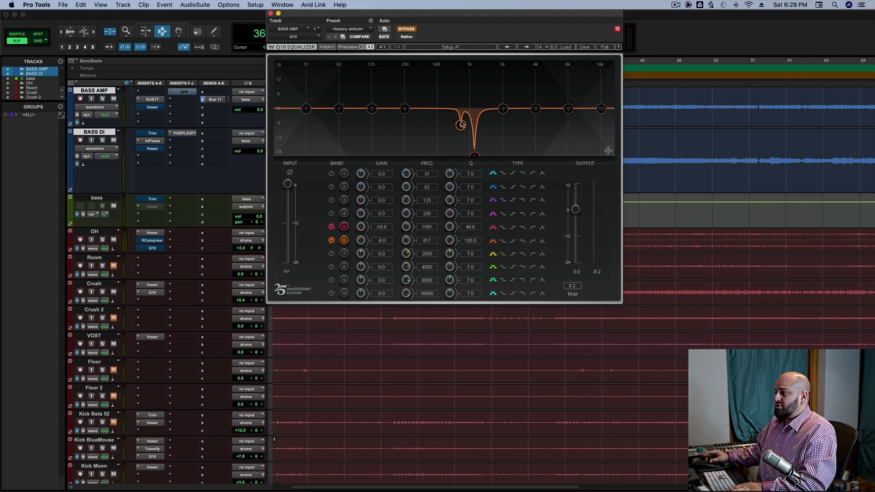
key(space)
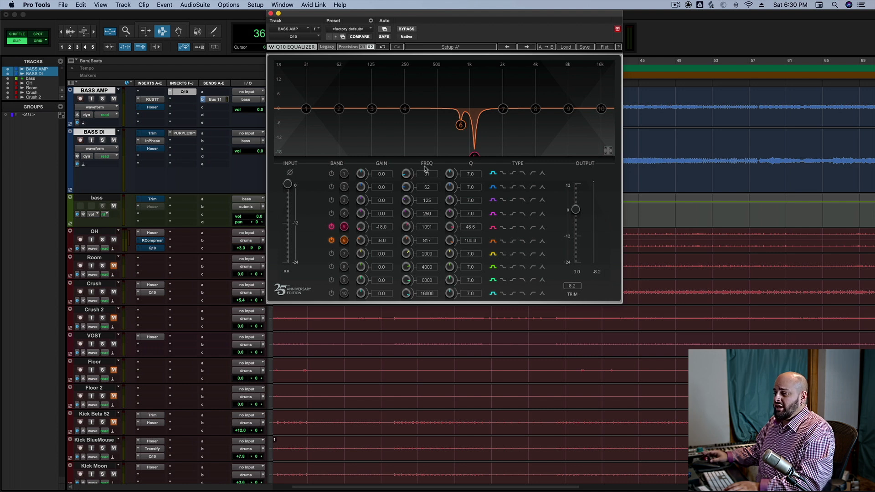
drag(361, 240, 361, 246)
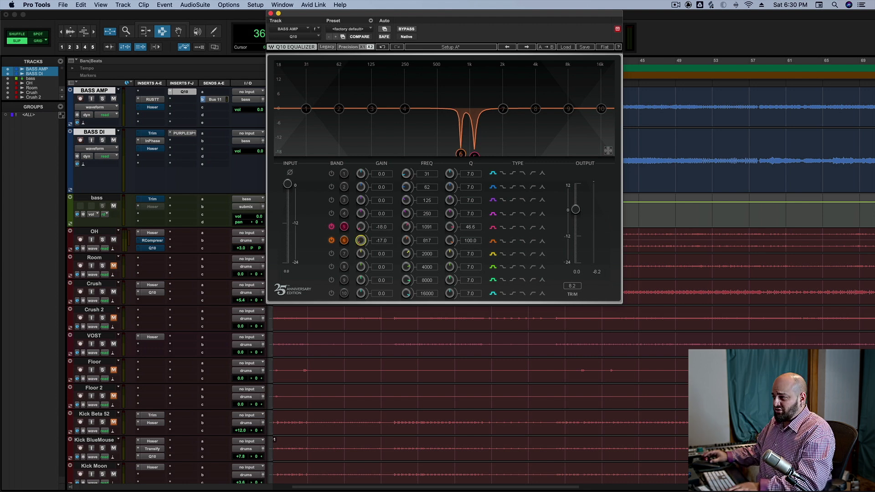
drag(361, 245, 361, 238)
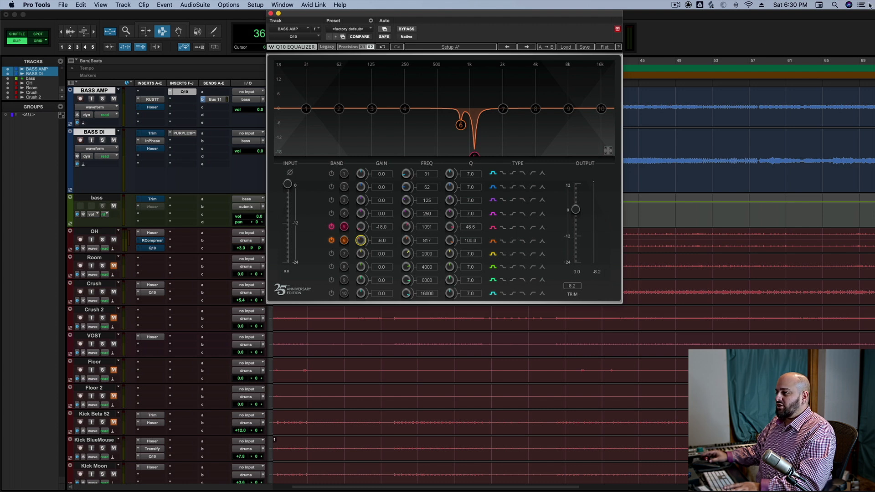
- Raise the 1091 Hz notch gain from -18 to -7.7 dB during playback
key(space)
click(361, 228)
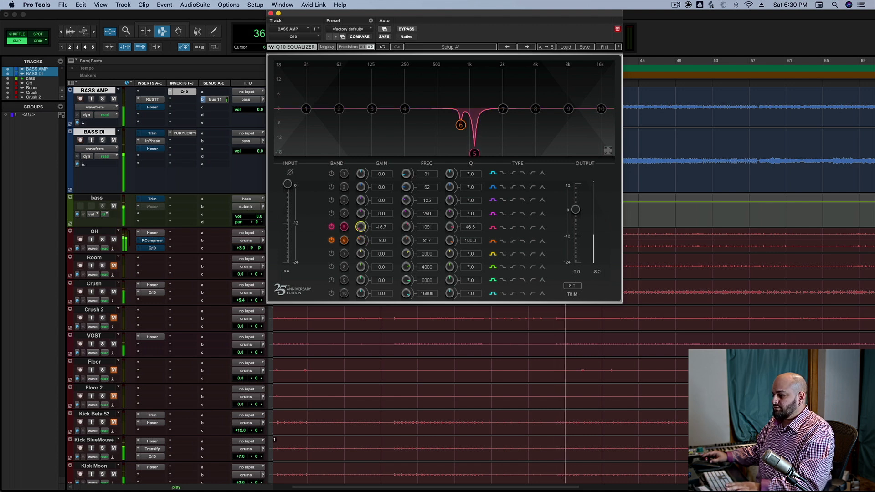
drag(361, 227, 361, 224)
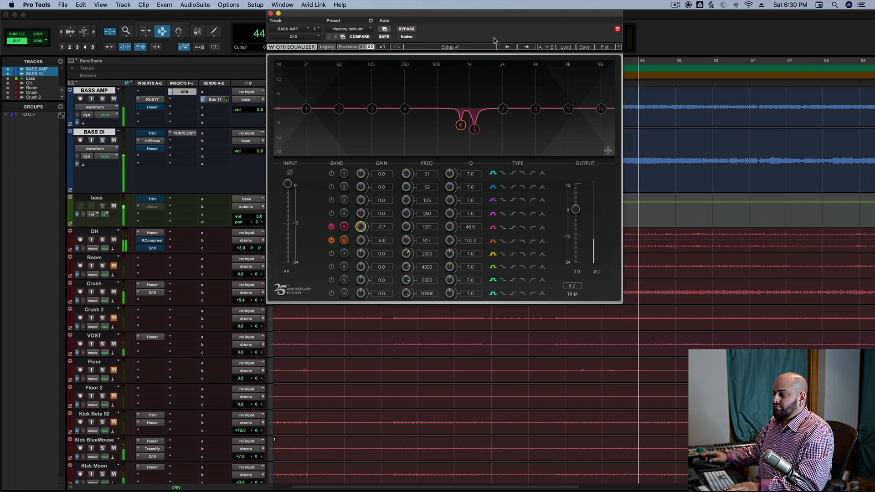
key(space)
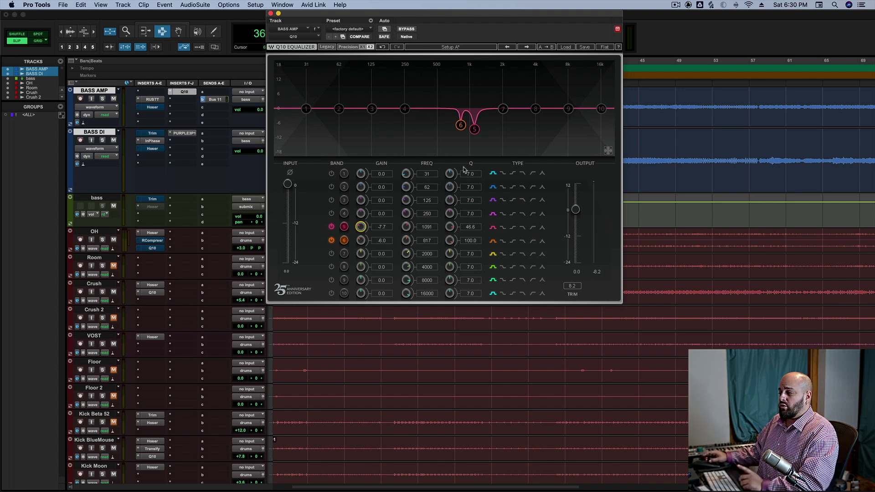
- Move the Q10 window aside, close Rust, and make BASS AMP's Hoser inactive
click(154, 99)
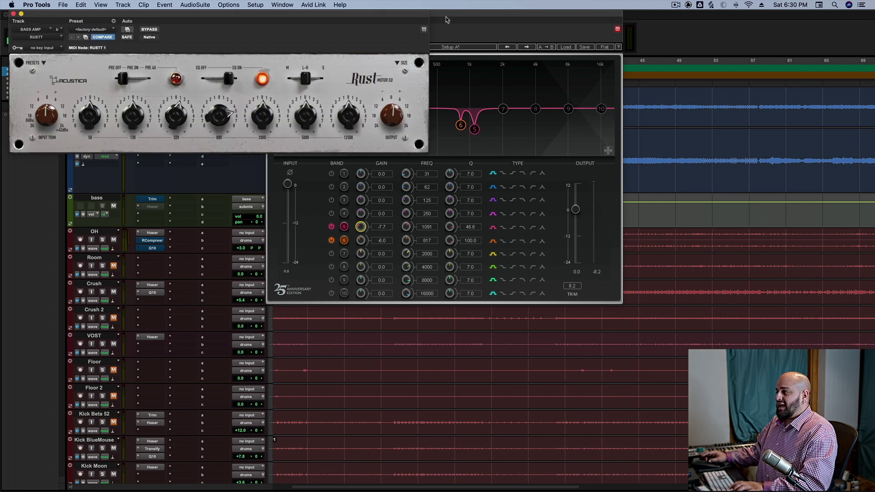
drag(445, 18, 602, 4)
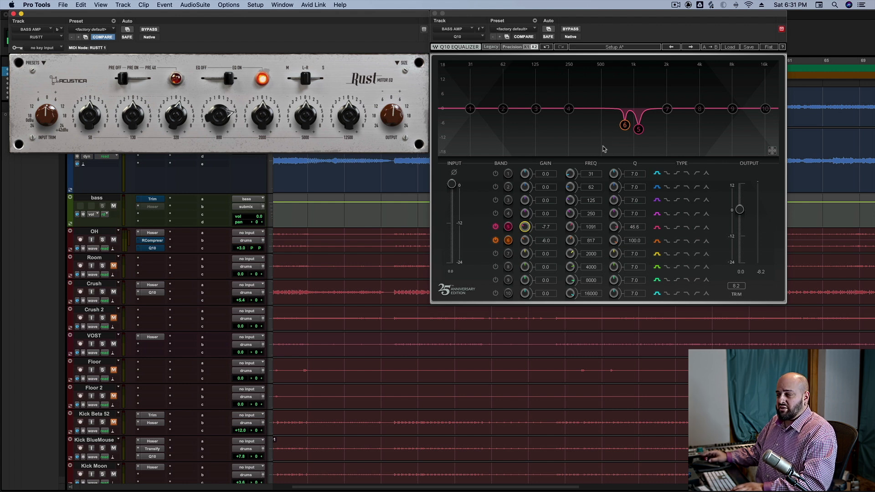
click(13, 14)
right_click(154, 108)
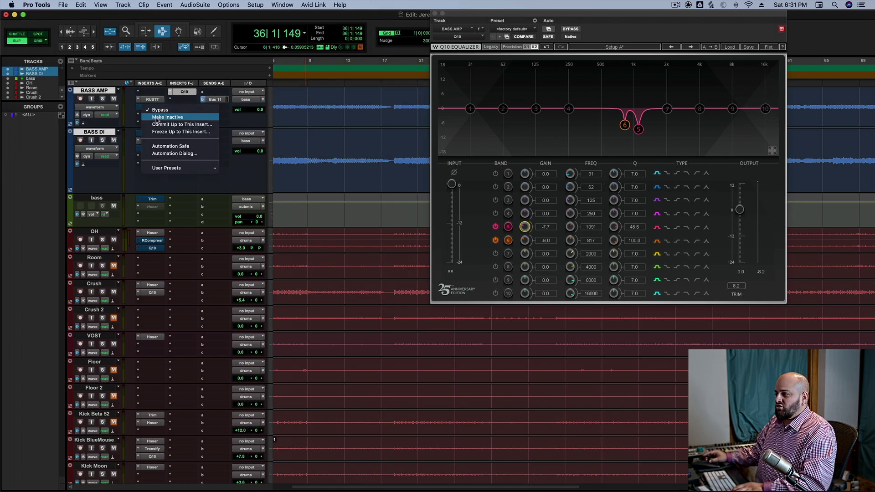
click(168, 118)
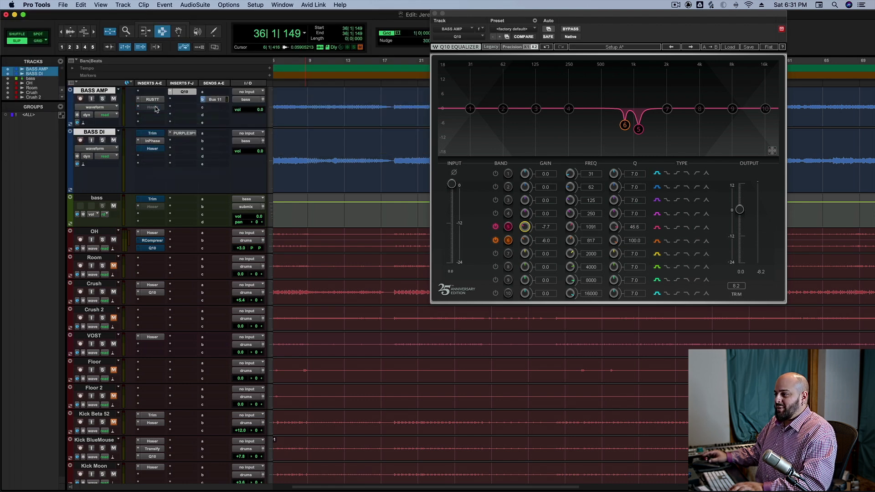
- Close the Q10 and audition the bass from bars 53, 51 and 45
click(441, 15)
click(757, 109)
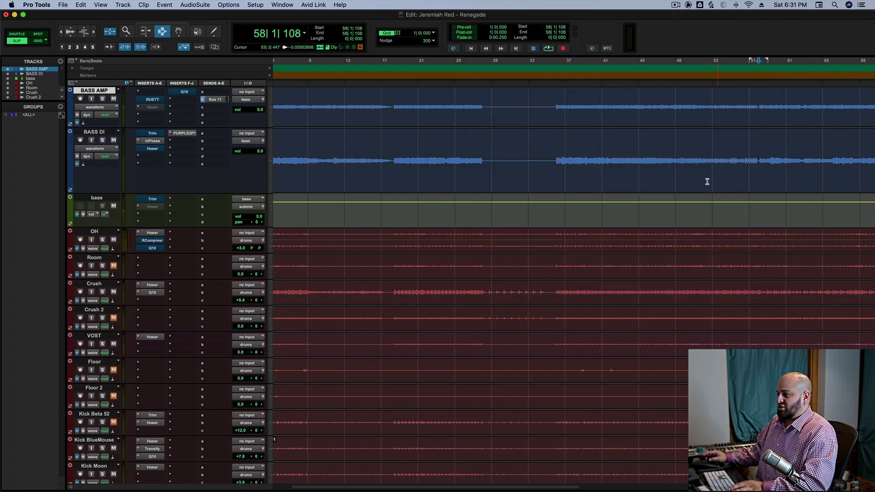
key(space)
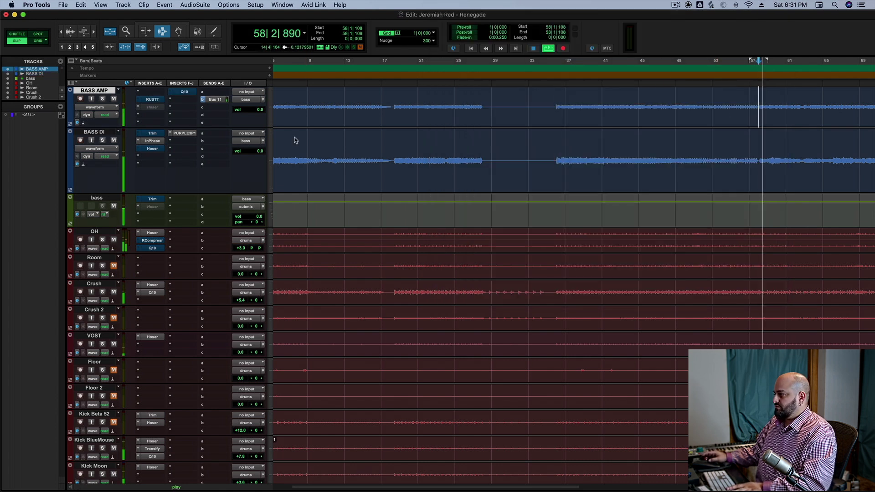
key(space)
click(700, 103)
key(space)
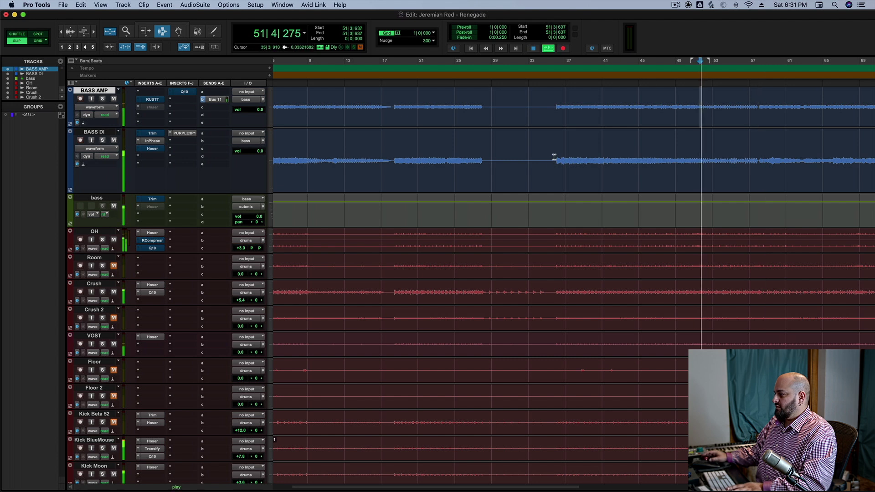
click(640, 110)
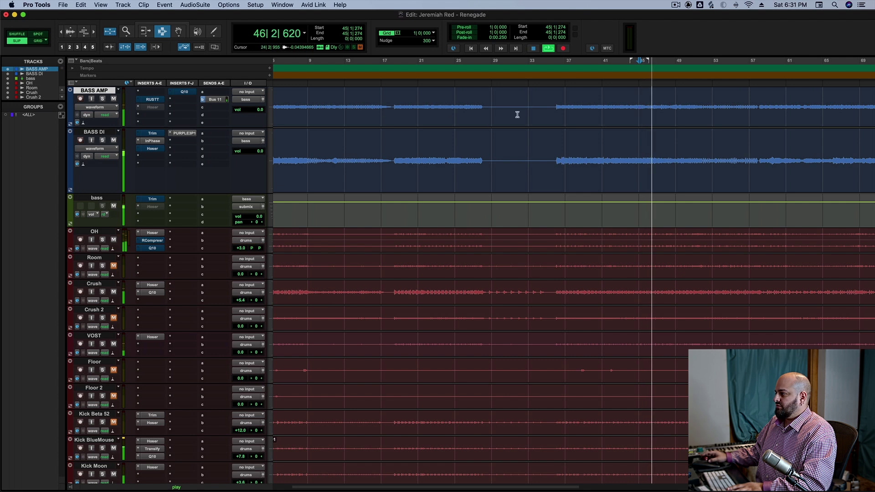
key(space)
- Replay the bass section from bar 41 several times, then bring up BASS AMP's Rust EQ
click(605, 110)
key(space)
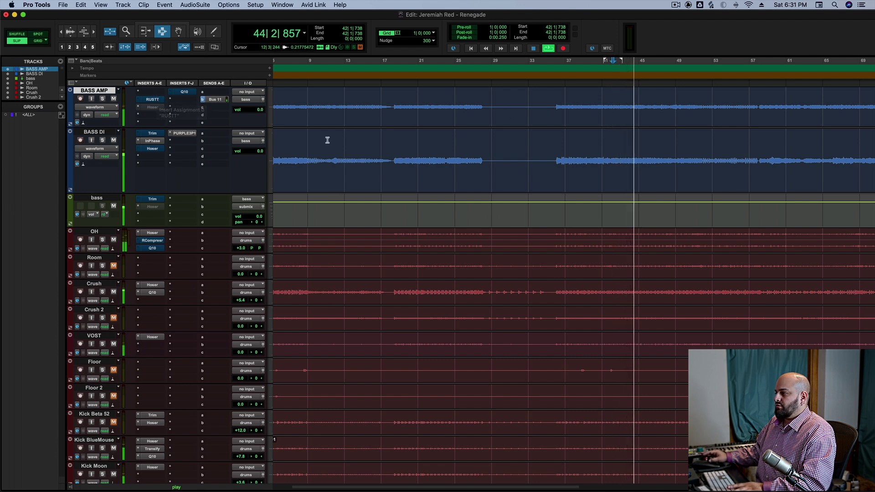
key(space)
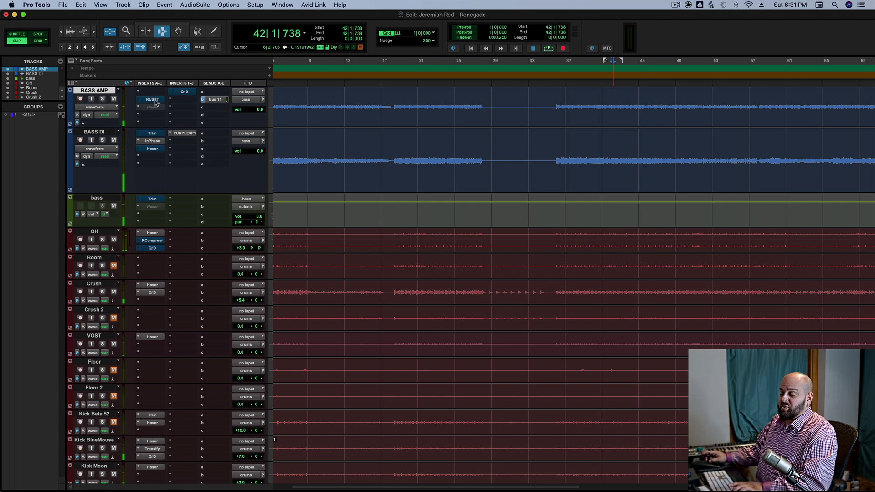
key(space)
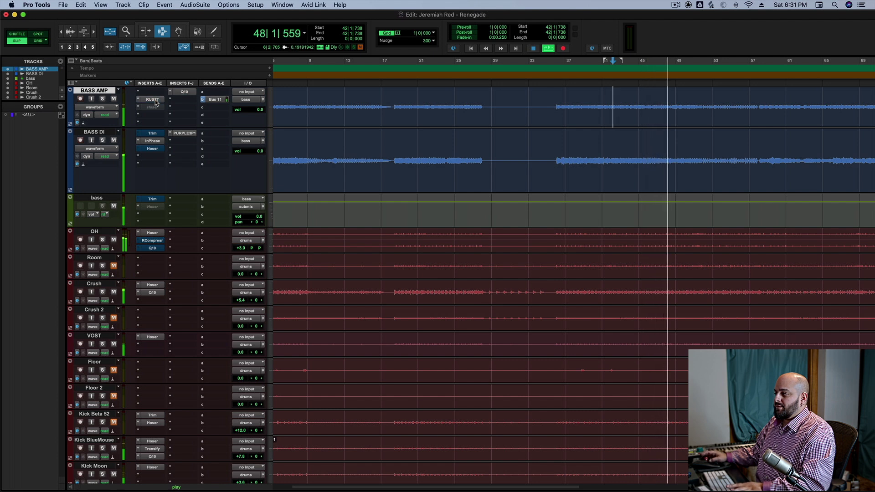
key(space)
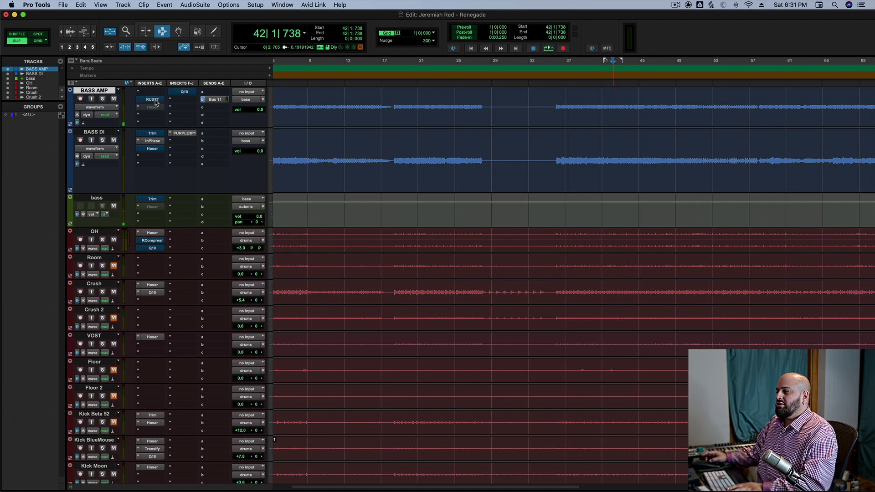
key(space)
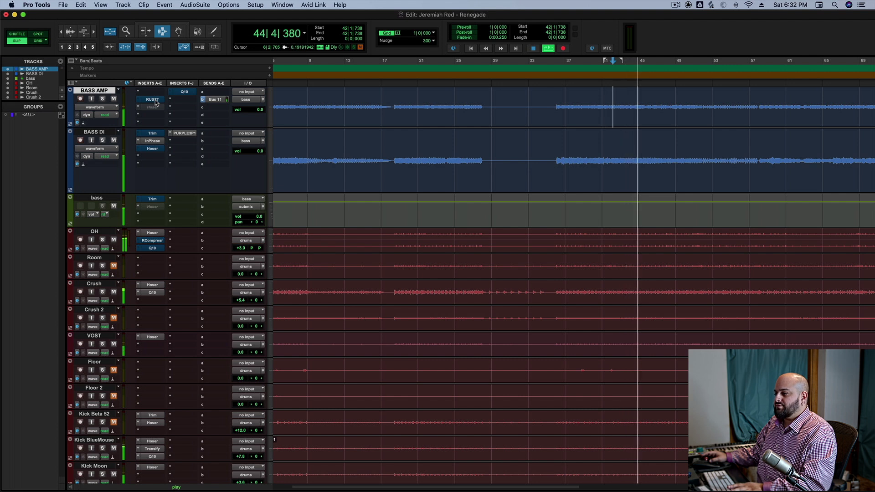
key(space)
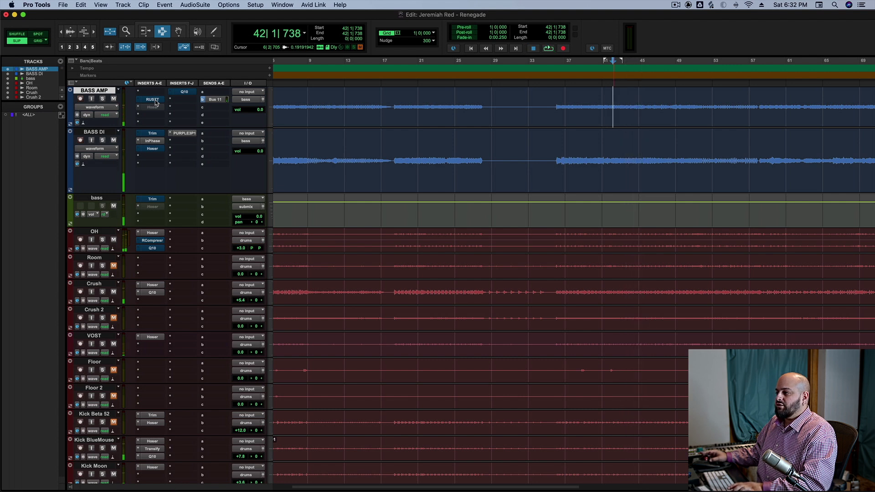
key(space)
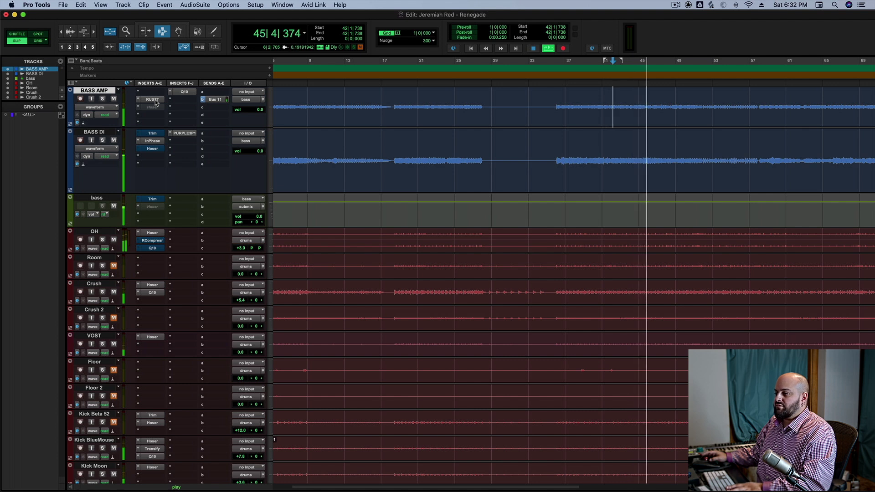
key(space)
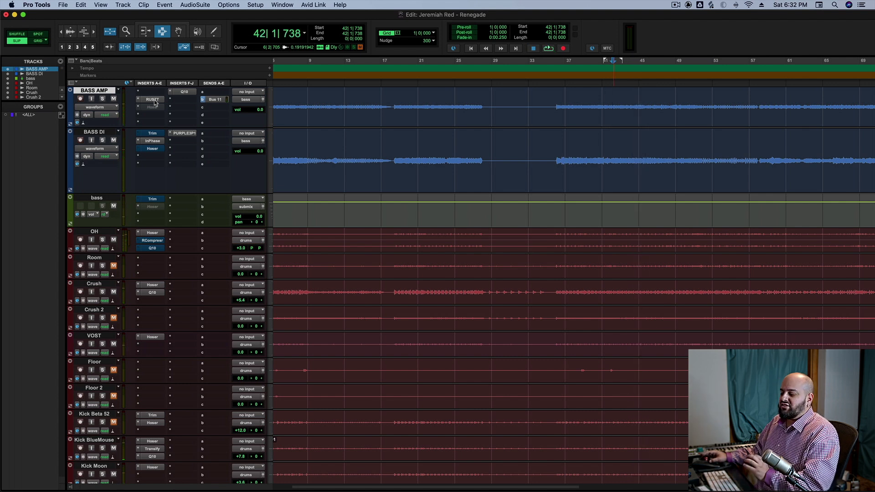
click(153, 101)
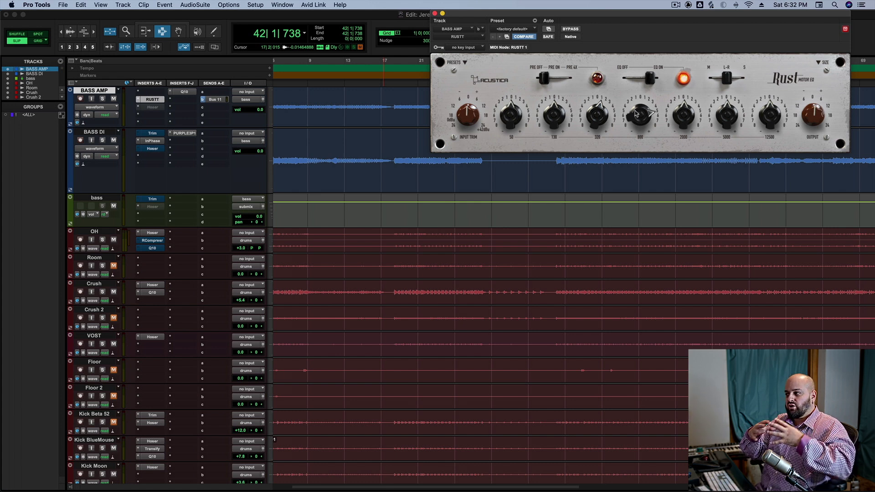
- Ease BASS AMP Q10 notches: band 5 to -6.5 dB with Q 51.1, band 6 to -4.8 dB
click(185, 92)
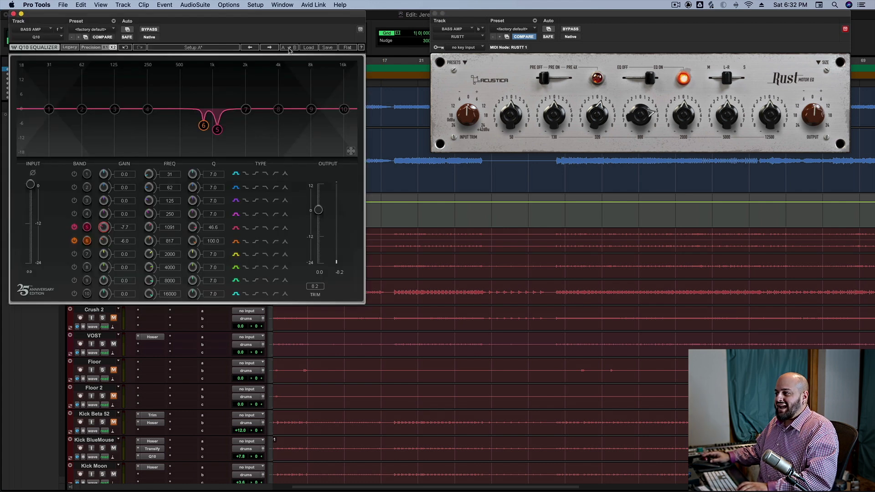
drag(280, 12, 335, 14)
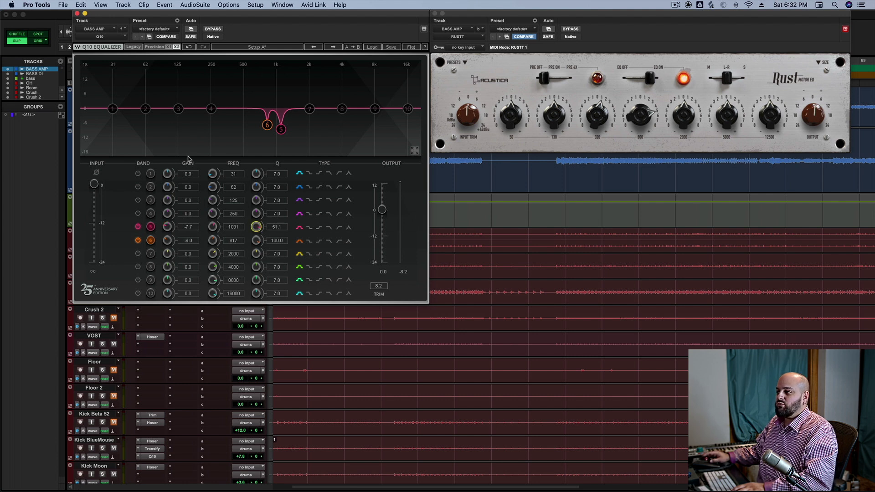
click(76, 14)
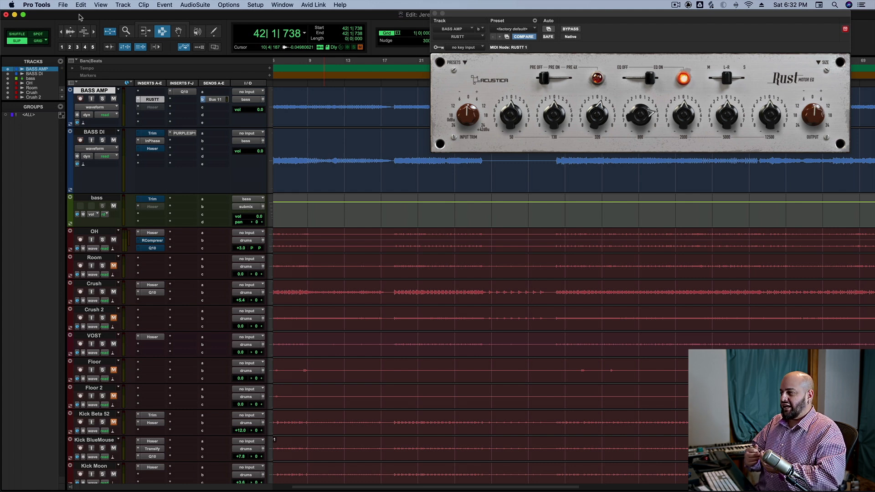
click(183, 93)
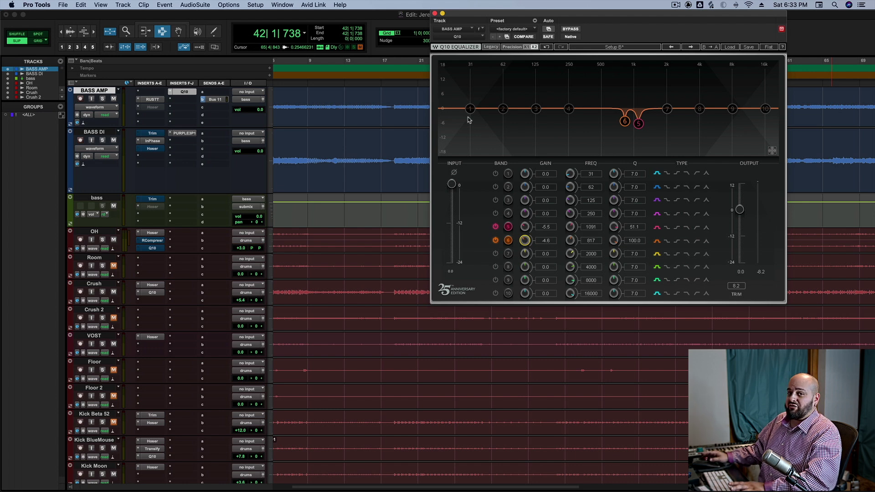
- Play the bass while A/B comparing Q10 Setup A and Setup B, ending on Setup B
key(space)
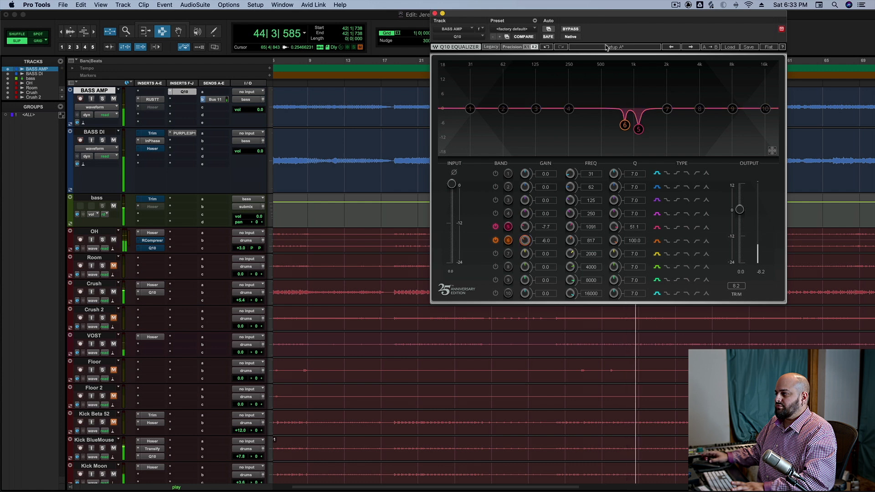
click(606, 47)
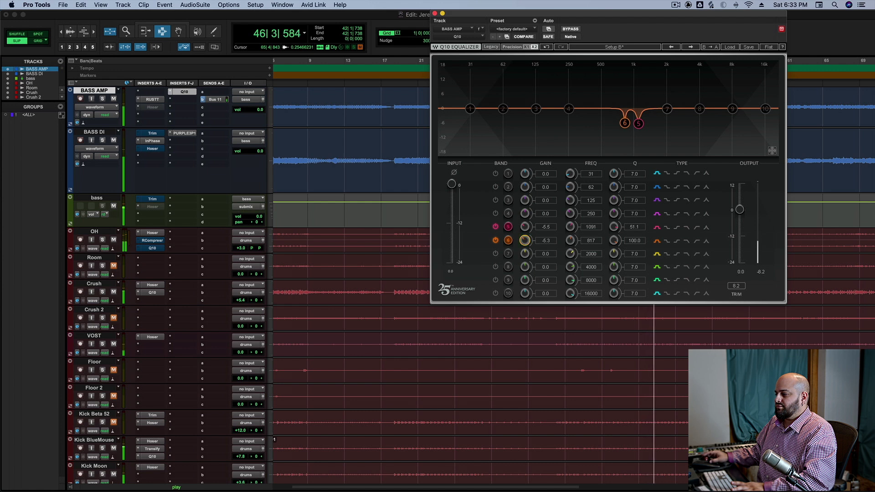
click(591, 48)
click(590, 49)
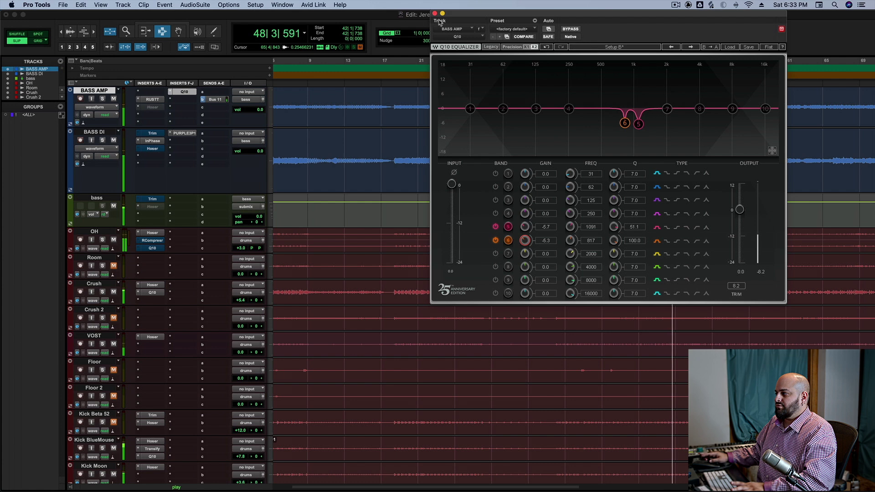